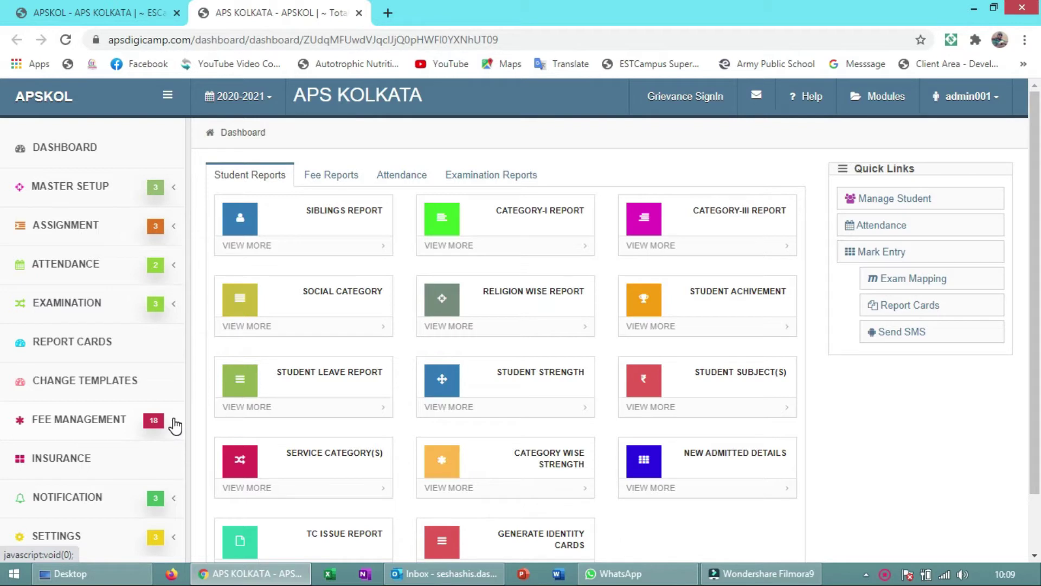
Open the account head setup list under Fee Management
{"action": "left_click", "coordinate": [175, 426]}
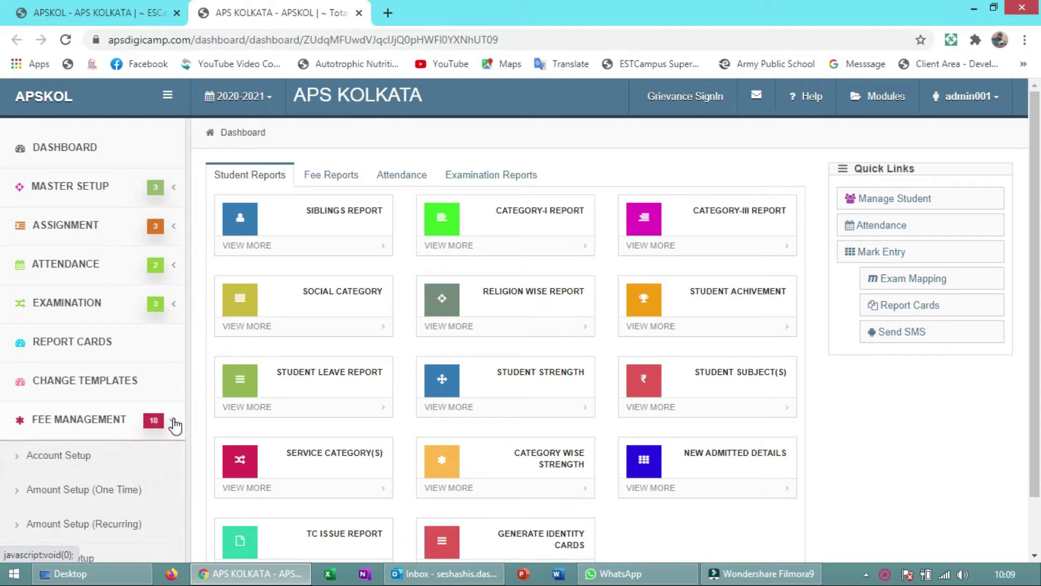
{"action": "left_click_drag", "start_coordinate": [187, 209], "coordinate": [182, 301]}
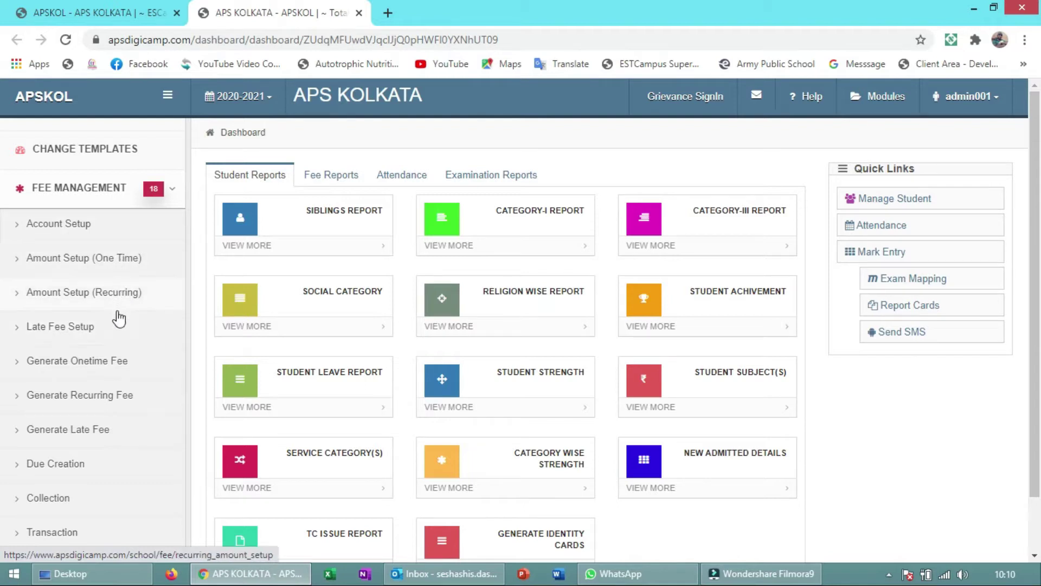
{"action": "left_click", "coordinate": [101, 232]}
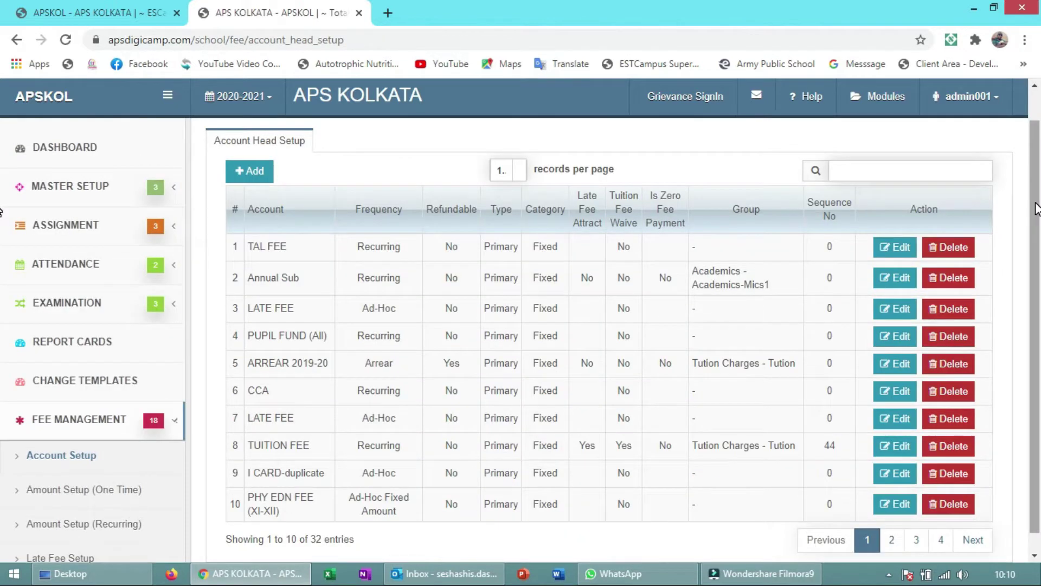
{"action": "scroll", "coordinate": [1036, 208], "scroll_direction": "up", "scroll_amount": 1}
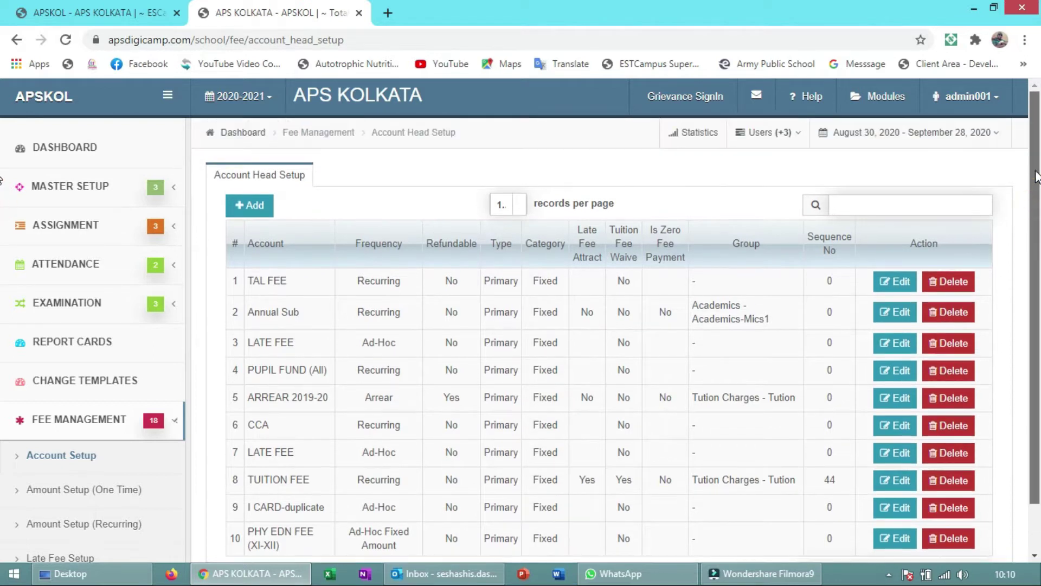
{"action": "left_click_drag", "start_coordinate": [1035, 175], "coordinate": [1035, 195]}
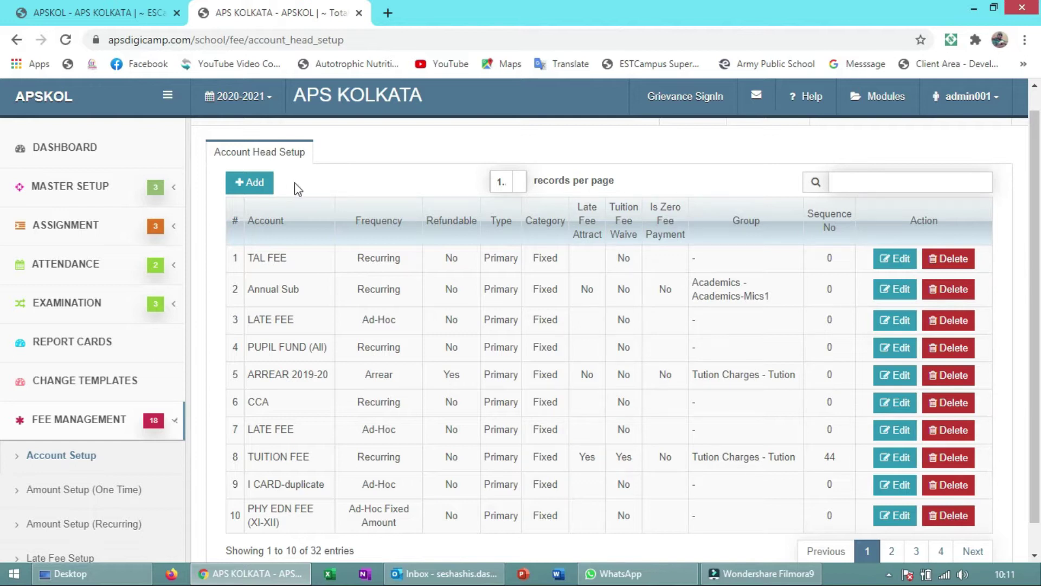
Start a new account head with code 11122 and the name TUITION FEE
{"action": "left_click", "coordinate": [255, 185]}
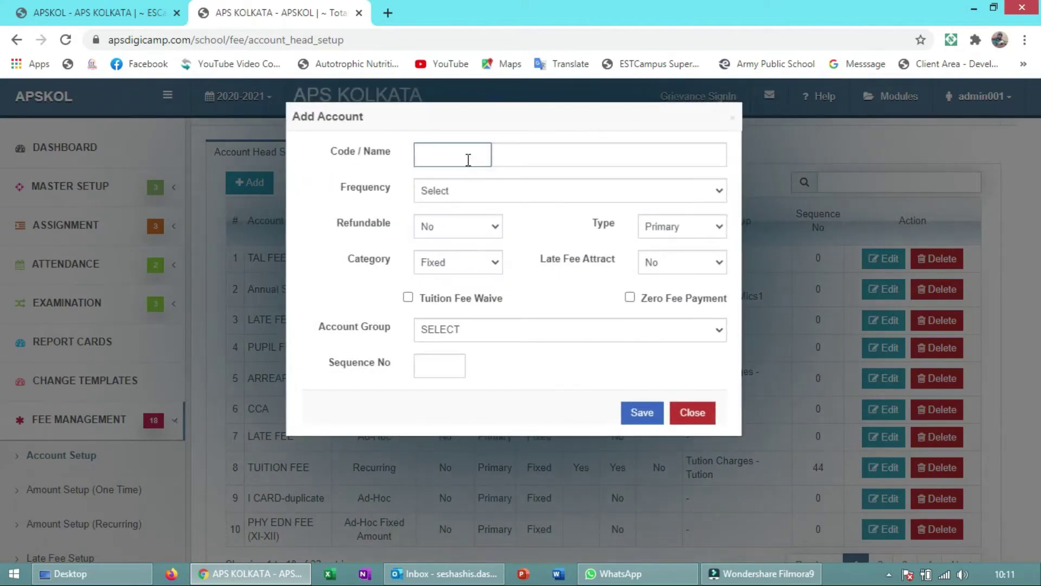
{"action": "left_click", "coordinate": [468, 161]}
{"action": "type", "text": "11122"}
{"action": "left_click", "coordinate": [457, 156]}
{"action": "left_click_drag", "start_coordinate": [457, 156], "coordinate": [414, 156]}
{"action": "left_click", "coordinate": [470, 149]}
{"action": "left_click", "coordinate": [511, 152]}
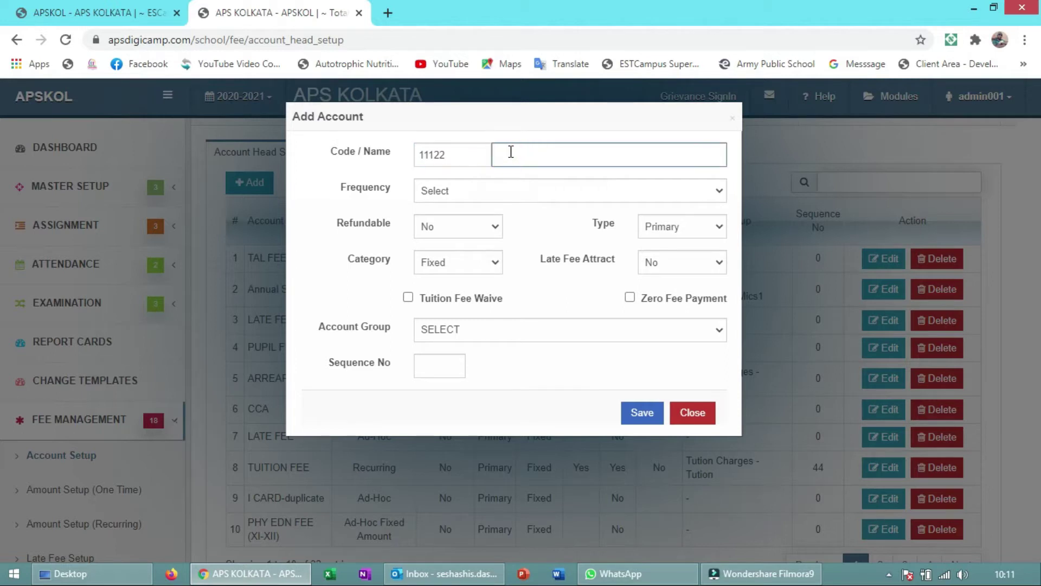
{"action": "type", "text": "TUITION FEE"}
Review the new account's frequency options, and choose No for Refundable and Fixed for Category
{"action": "left_click", "coordinate": [514, 194]}
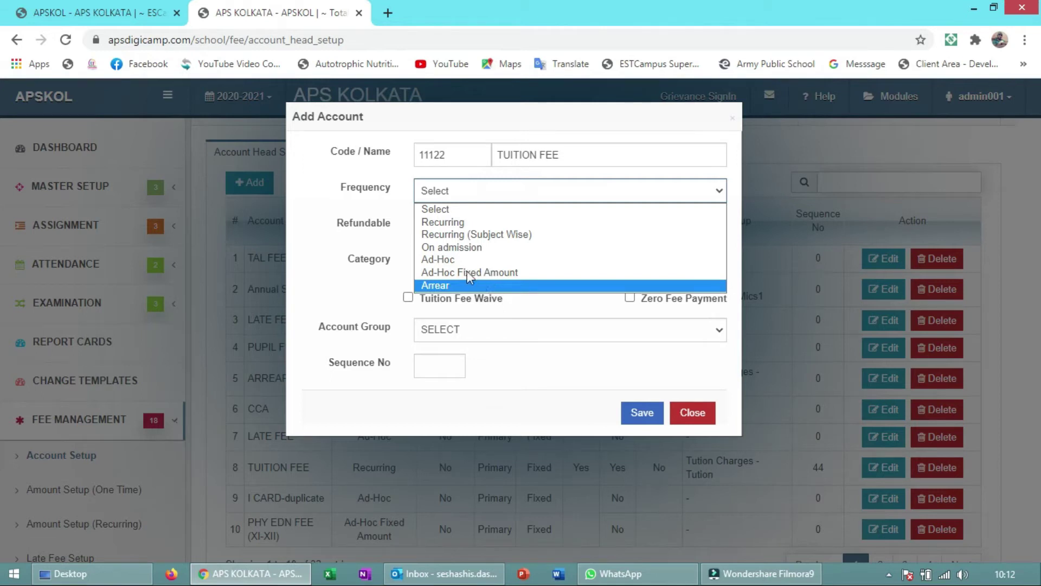
{"action": "left_click", "coordinate": [377, 194]}
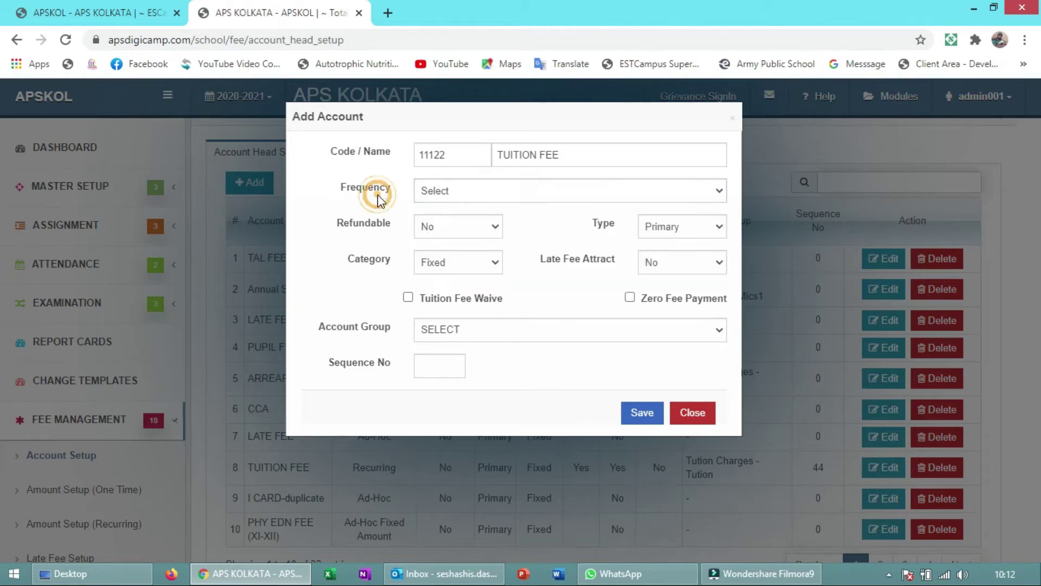
{"action": "left_click", "coordinate": [459, 233]}
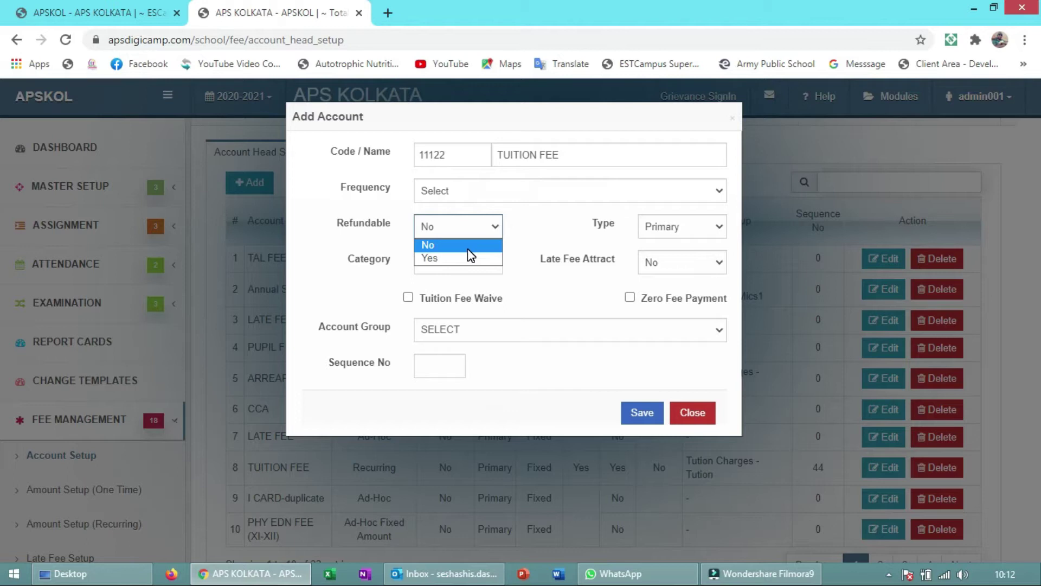
{"action": "left_click", "coordinate": [472, 245]}
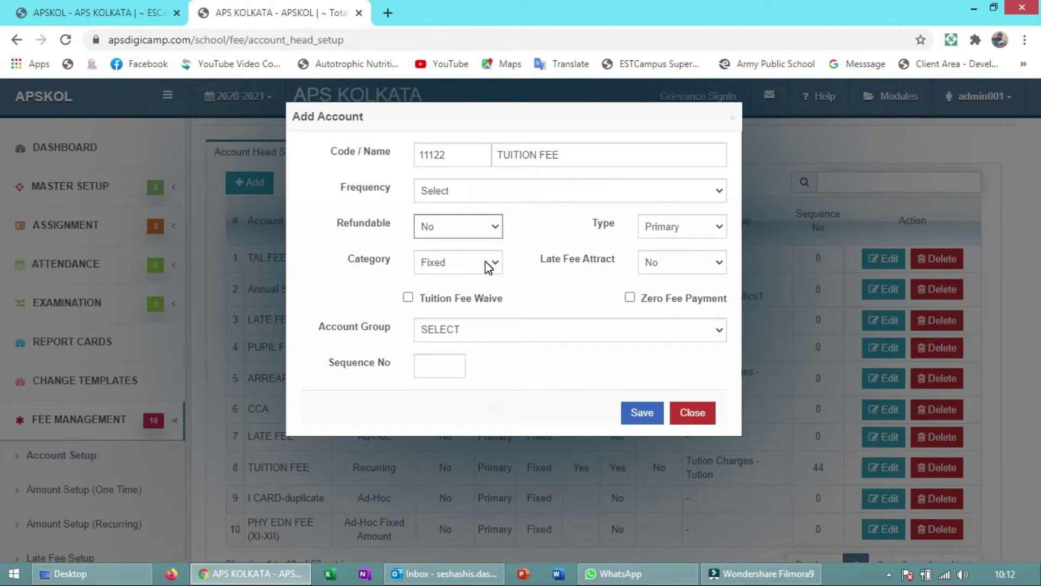
{"action": "left_click", "coordinate": [488, 265]}
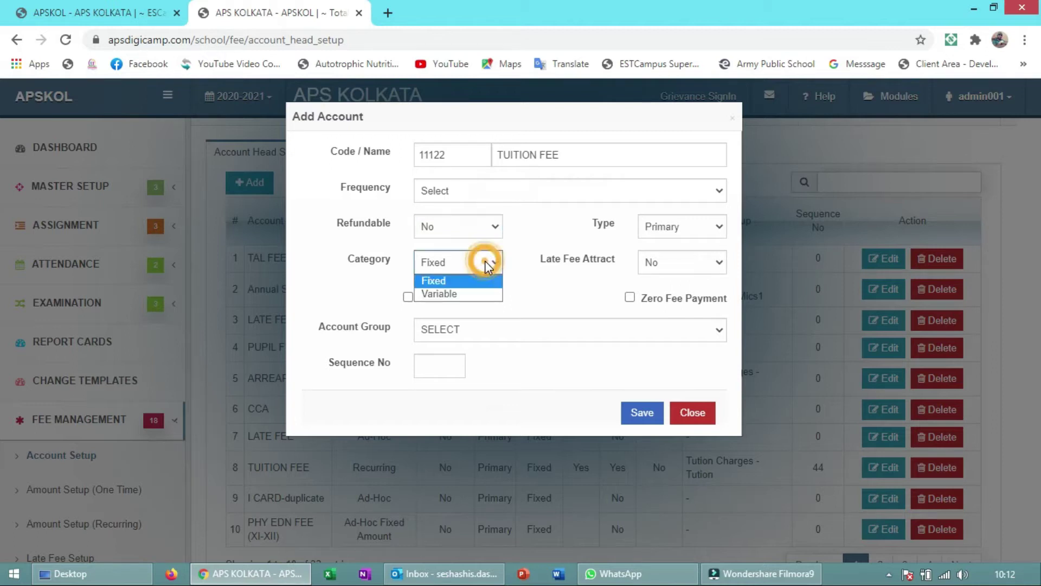
{"action": "left_click", "coordinate": [457, 280]}
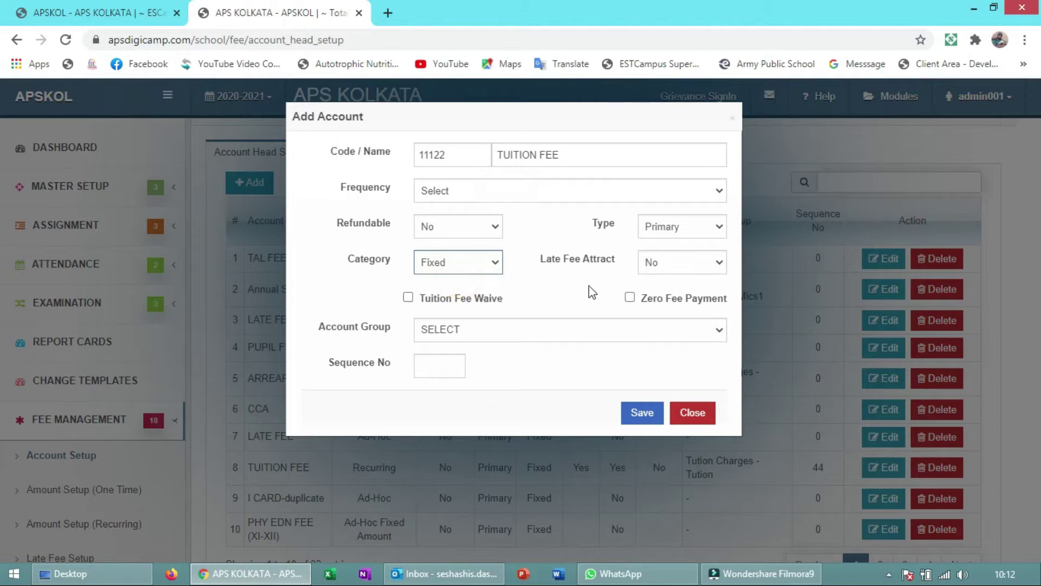
Set Late Fee Attract to Yes and enable Tuition Fee Waive for the new account
{"action": "left_click", "coordinate": [668, 263]}
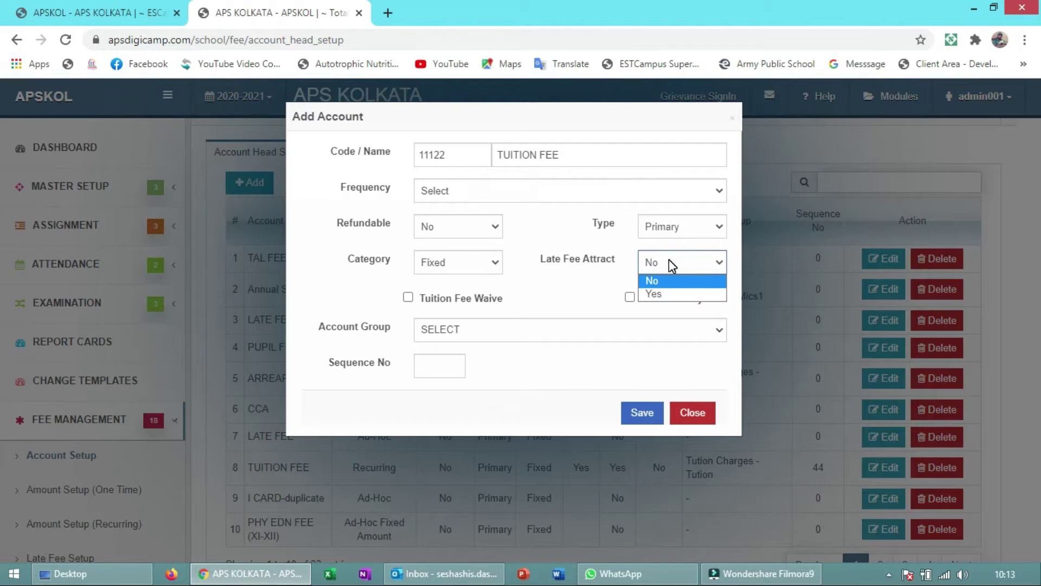
{"action": "left_click", "coordinate": [663, 291]}
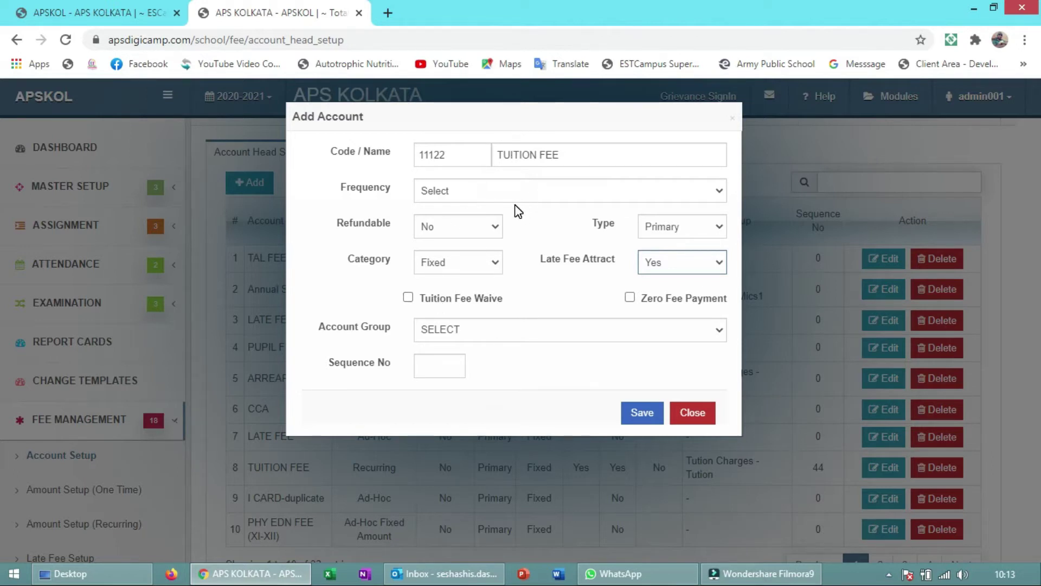
{"action": "left_click", "coordinate": [435, 301]}
Assign the new account to the account group Tution Charges - Tution
{"action": "left_click", "coordinate": [569, 333]}
{"action": "left_click", "coordinate": [570, 333]}
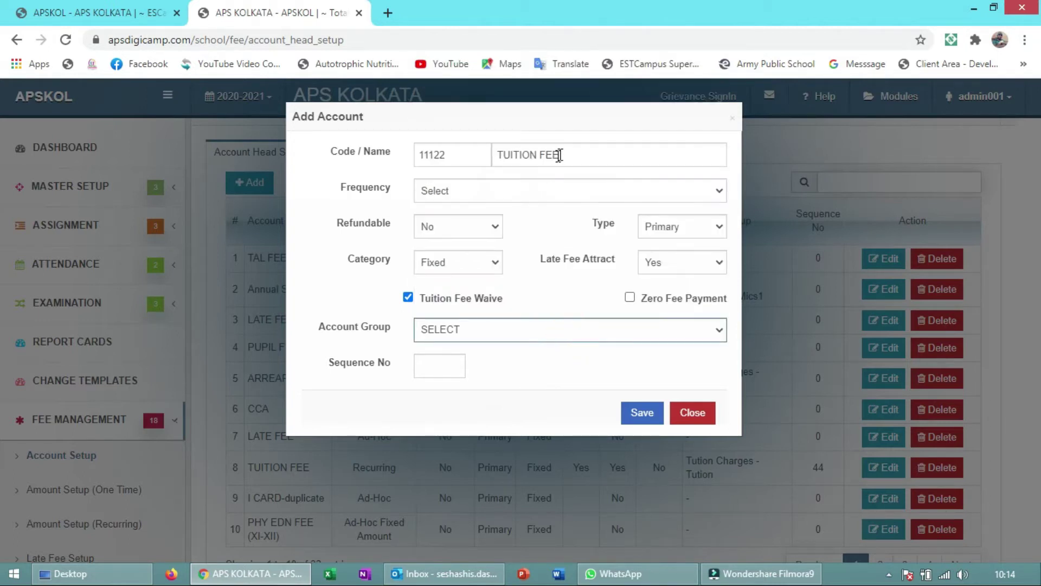
{"action": "left_click", "coordinate": [498, 336]}
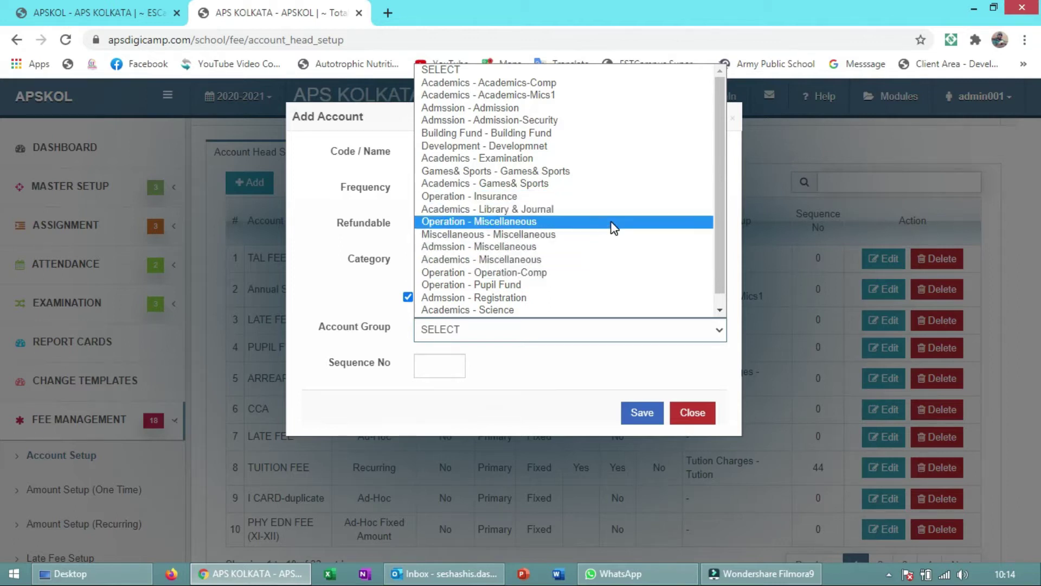
{"action": "left_click_drag", "start_coordinate": [717, 226], "coordinate": [717, 255]}
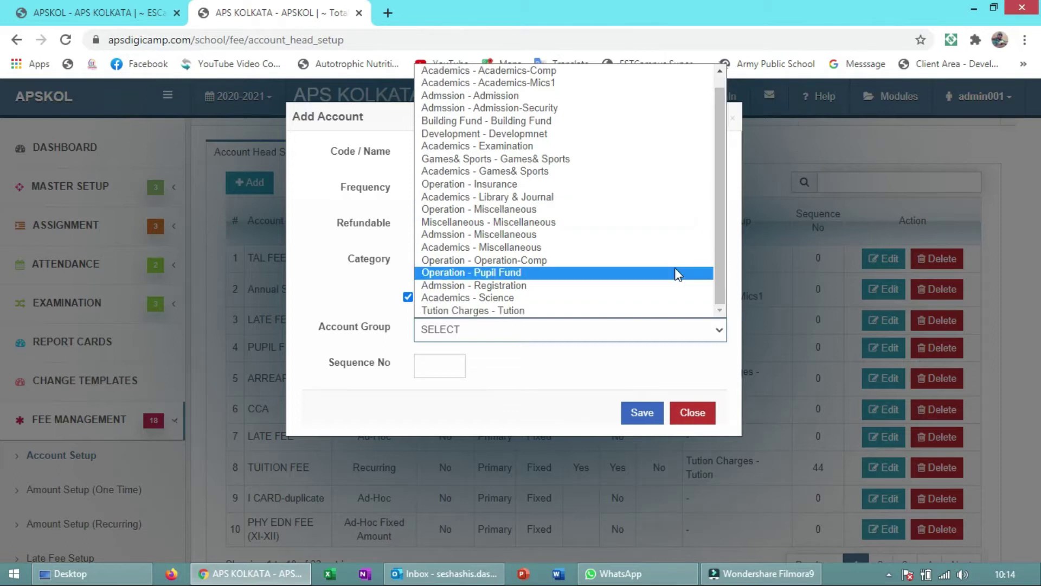
{"action": "left_click", "coordinate": [597, 311]}
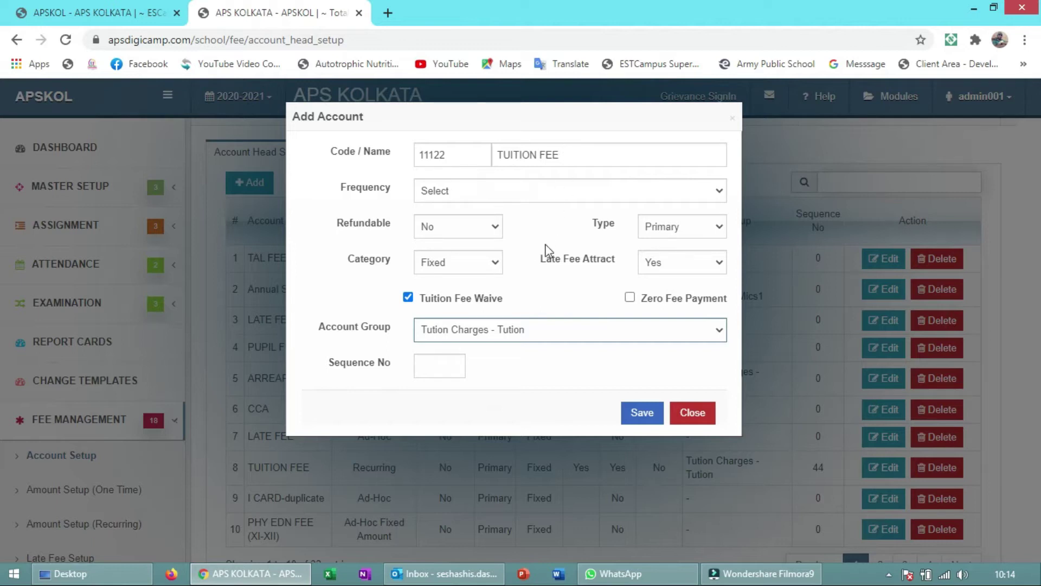
{"action": "left_click", "coordinate": [538, 329]}
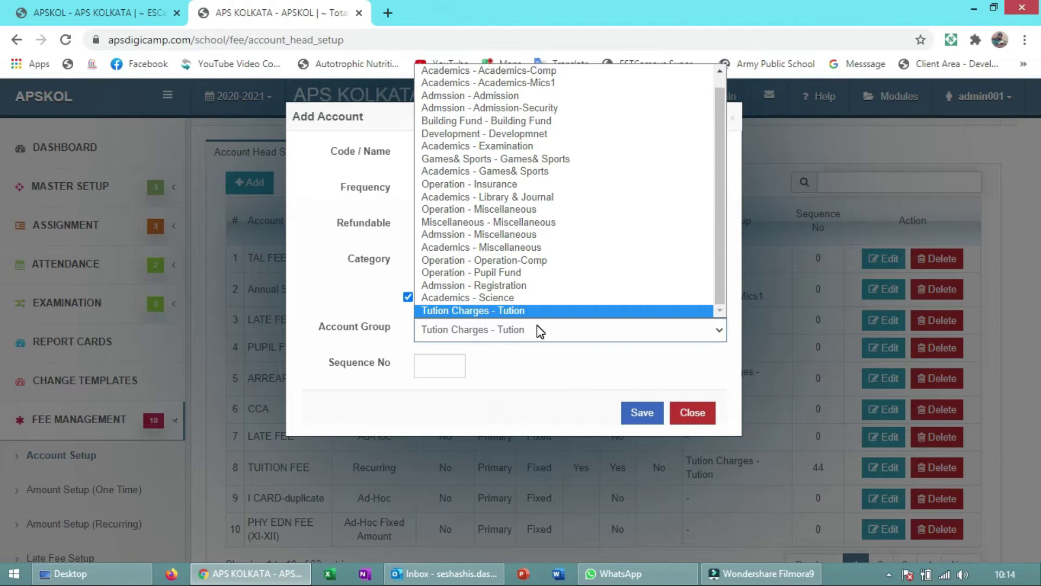
{"action": "left_click", "coordinate": [546, 355]}
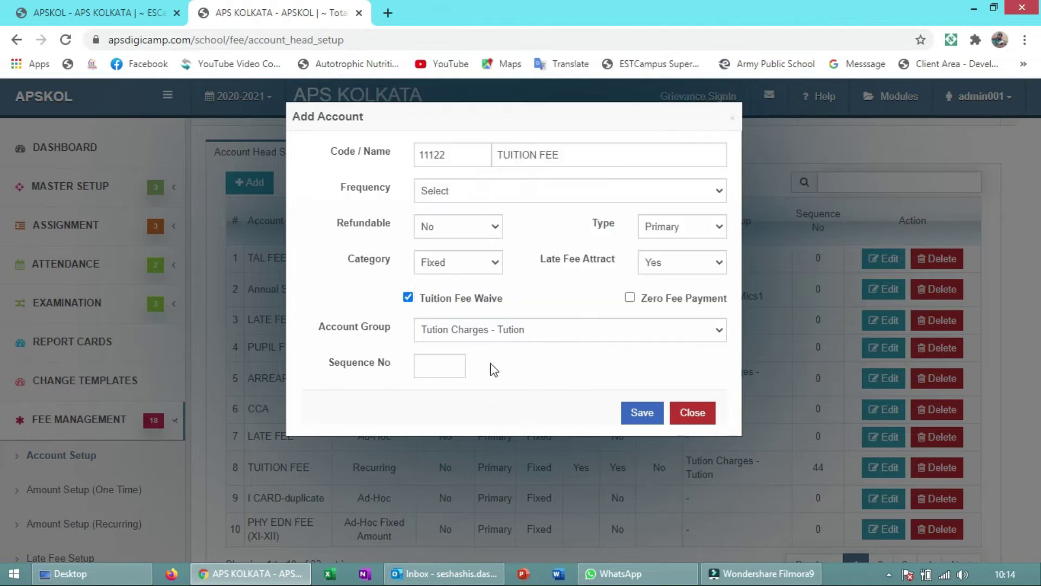
Enter sequence number 111 for the new account and close the form without saving
{"action": "left_click", "coordinate": [448, 364]}
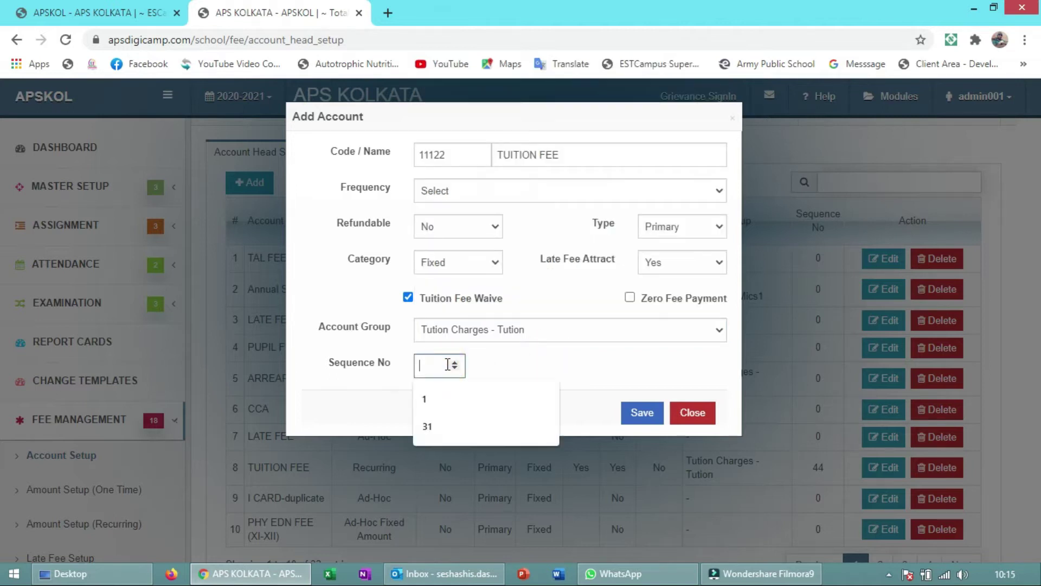
{"action": "type", "text": "111"}
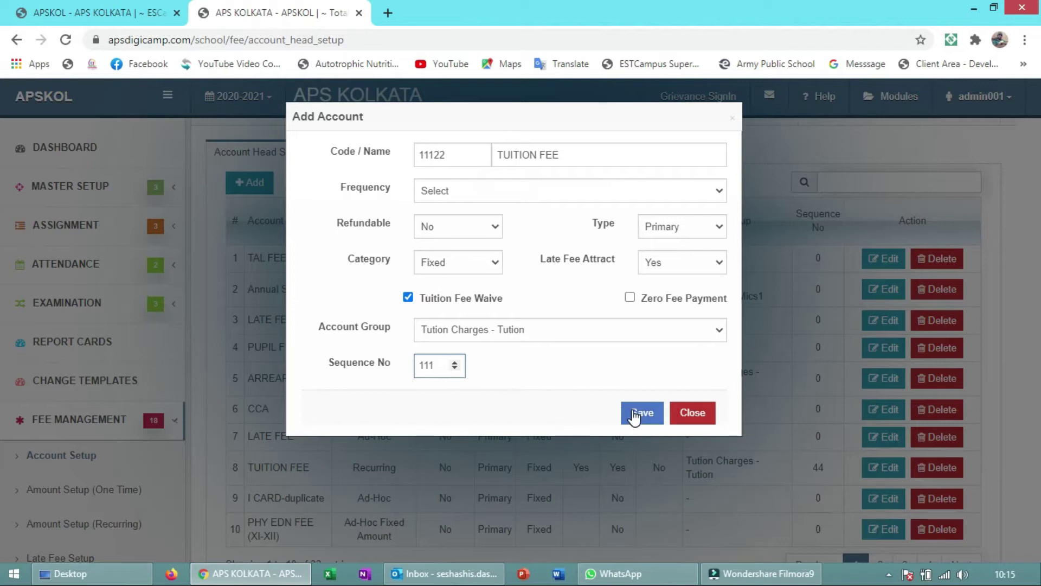
{"action": "left_click", "coordinate": [682, 404]}
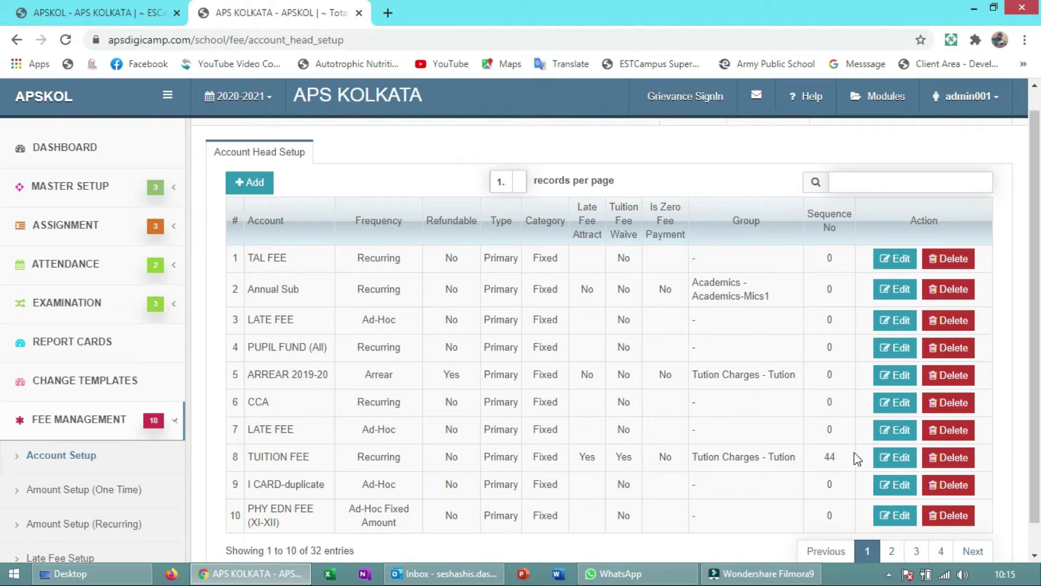
Open the existing TUITION FEE account record to review its settings, and close it without updating
{"action": "left_click", "coordinate": [894, 458]}
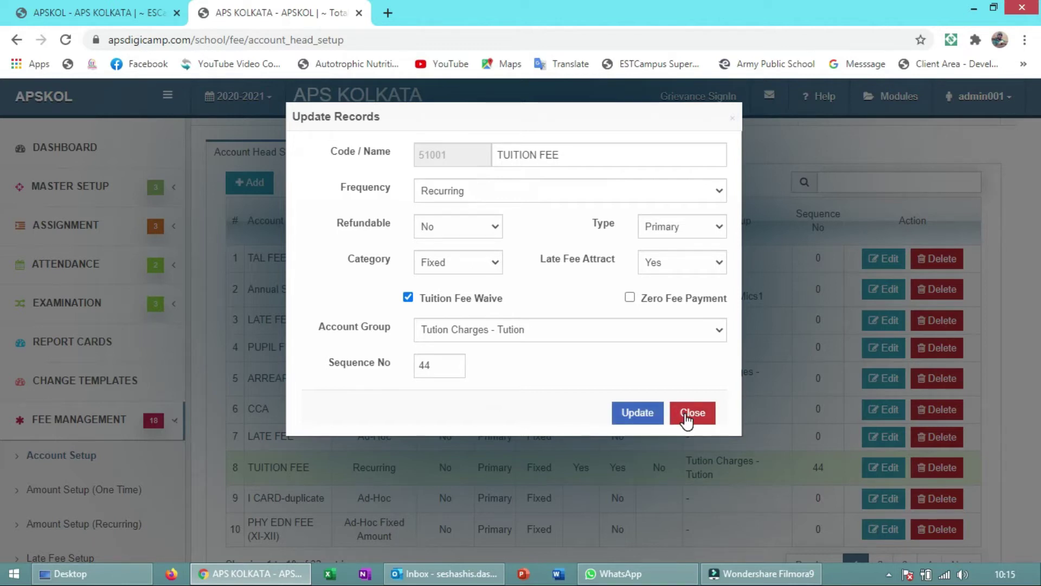
{"action": "left_click", "coordinate": [686, 417]}
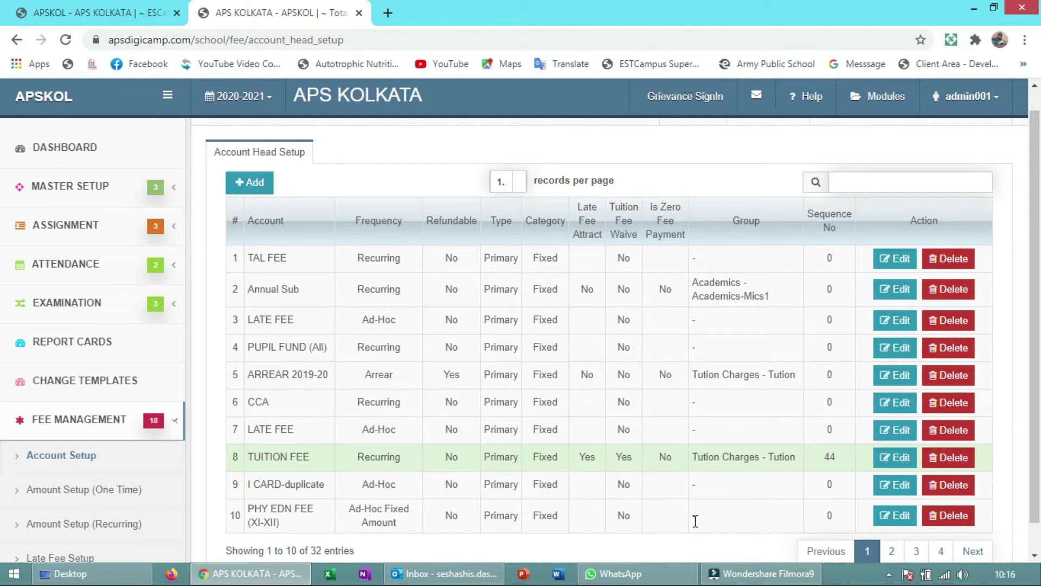
Search the account head list for "secu"
{"action": "left_click", "coordinate": [889, 183]}
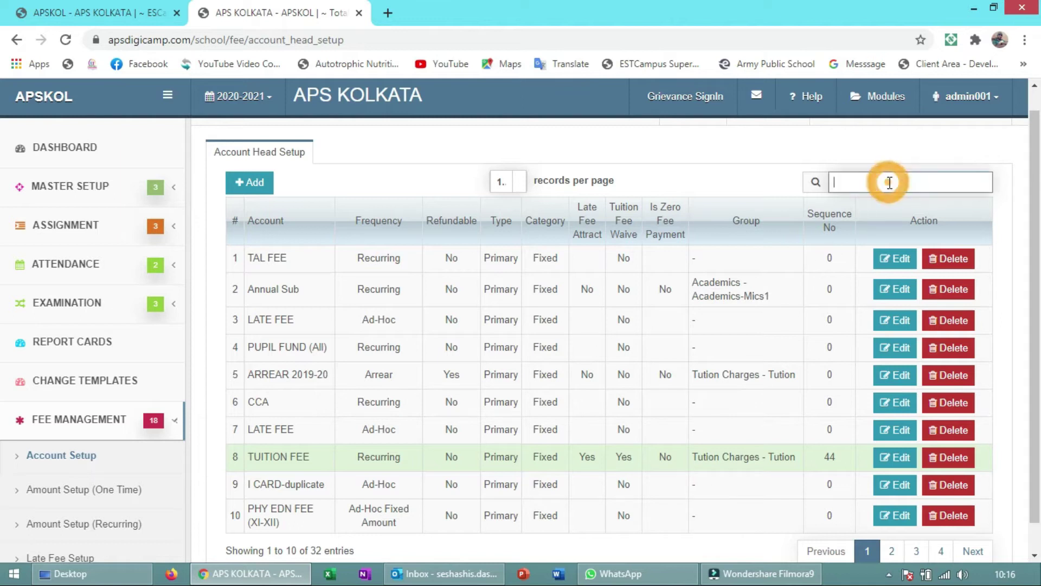
{"action": "type", "text": "ser"}
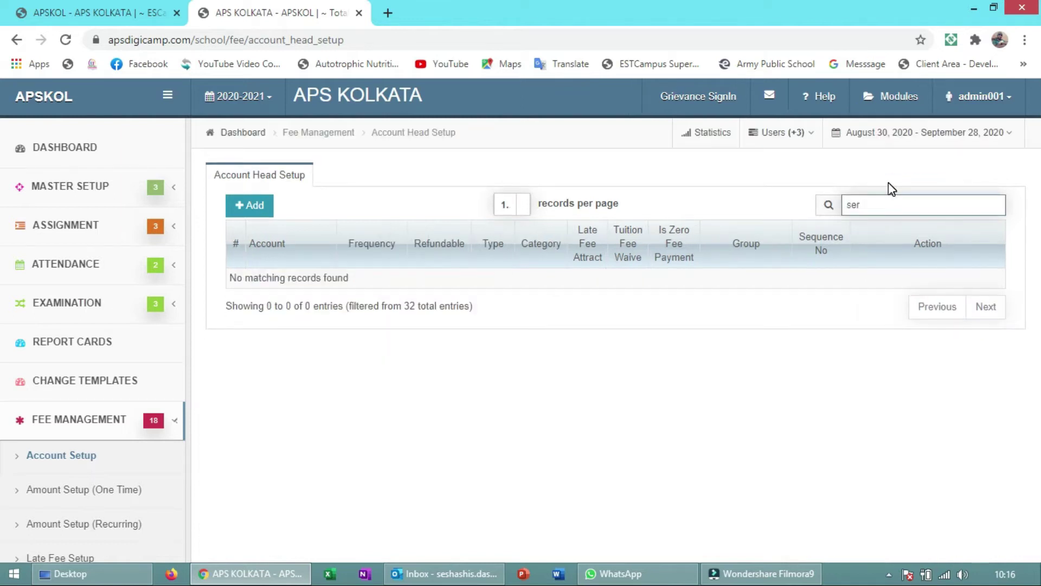
{"action": "key", "text": "BackSpace"}
{"action": "type", "text": "cu"}
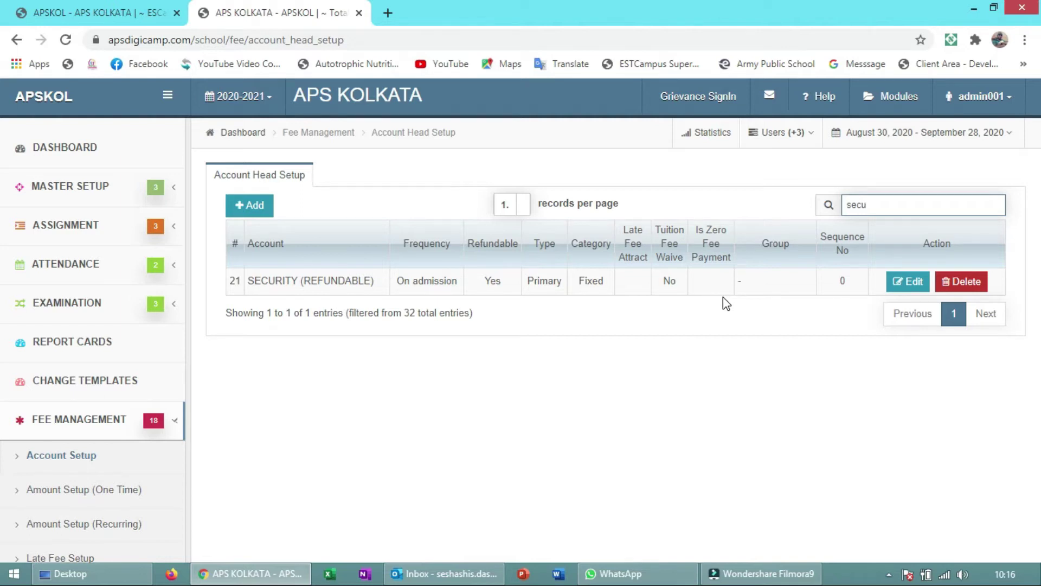
Search the account head list for "reg" and for "rec"
{"action": "key", "text": "BackSpace"}
{"action": "key", "text": "BackSpace"}
{"action": "key", "text": "BackSpace"}
{"action": "key", "text": "BackSpace"}
{"action": "type", "text": "reg"}
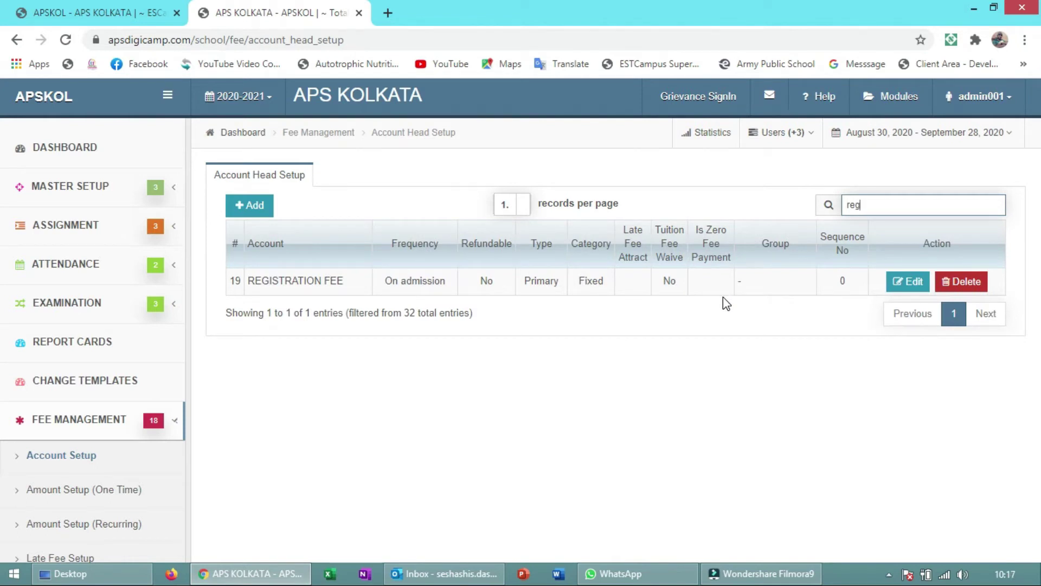
{"action": "key", "text": "BackSpace"}
{"action": "type", "text": "c"}
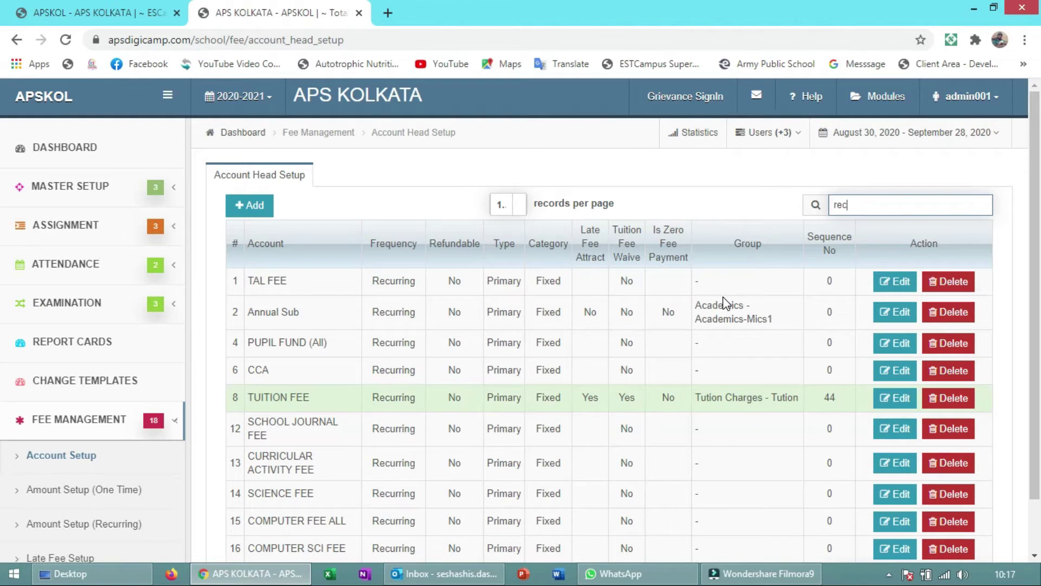
Search the account head list for "yea" instead, and clear the search to restore the full list
{"action": "key", "text": "BackSpace"}
{"action": "key", "text": "BackSpace"}
{"action": "key", "text": "BackSpace"}
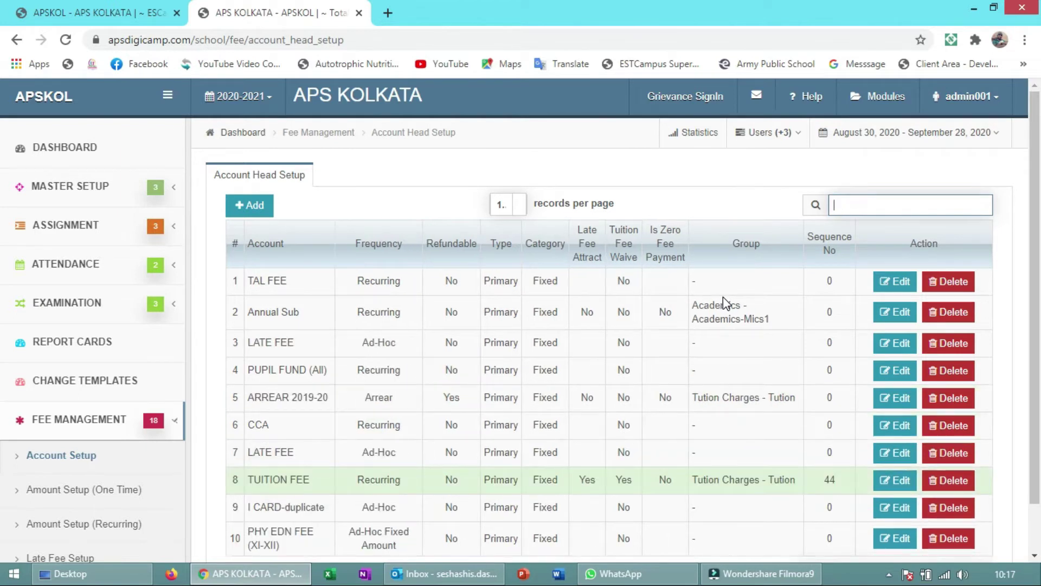
{"action": "type", "text": "yea"}
{"action": "key", "text": "BackSpace"}
{"action": "key", "text": "BackSpace"}
{"action": "key", "text": "BackSpace"}
{"action": "scroll", "coordinate": [651, 303], "scroll_direction": "down", "scroll_amount": 1}
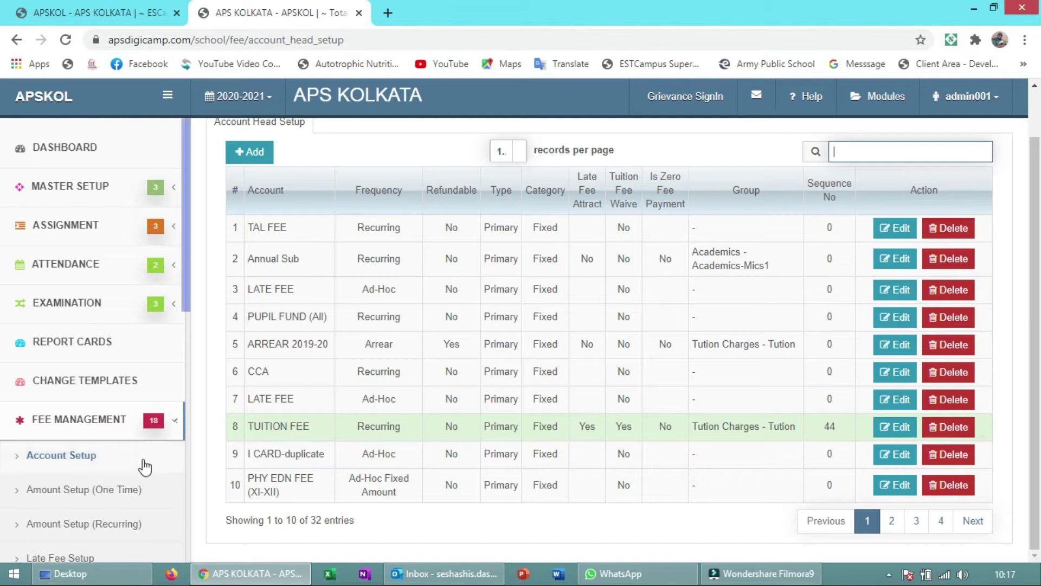
Open the one-time amount setup list and examine the categories and amounts of the SECURITY (REFUNDABLE) entries
{"action": "left_click", "coordinate": [114, 491]}
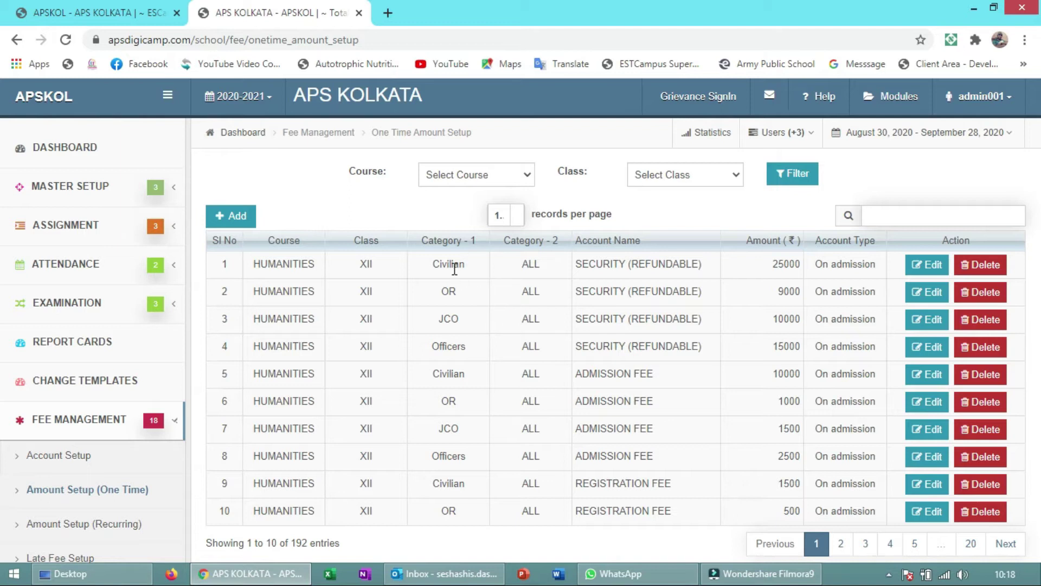
{"action": "double_click", "coordinate": [449, 264]}
{"action": "double_click", "coordinate": [789, 289]}
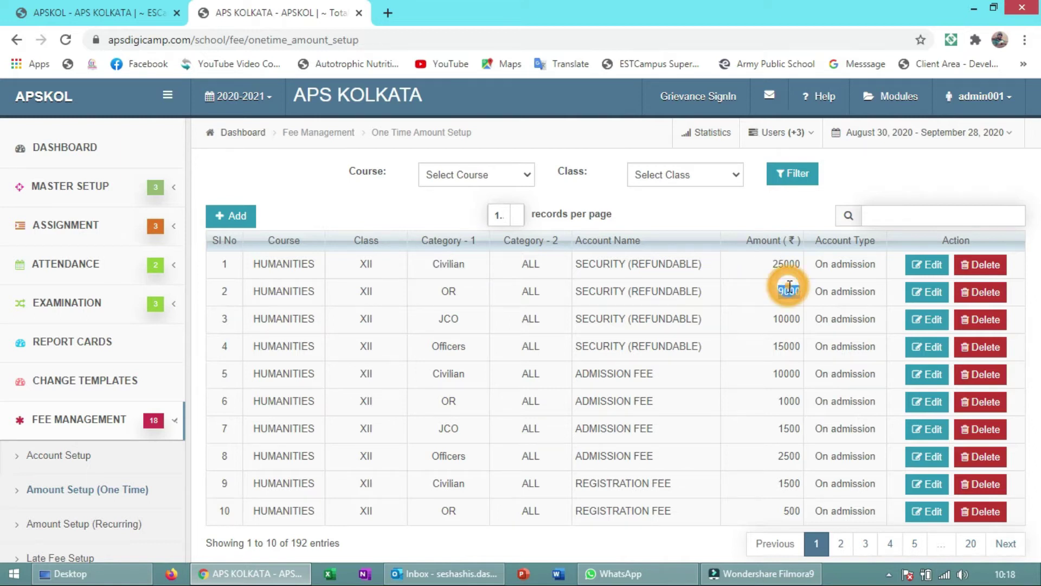
Check the SECURITY (REFUNDABLE) amounts set for the JCO and Officers categories
{"action": "double_click", "coordinate": [785, 320]}
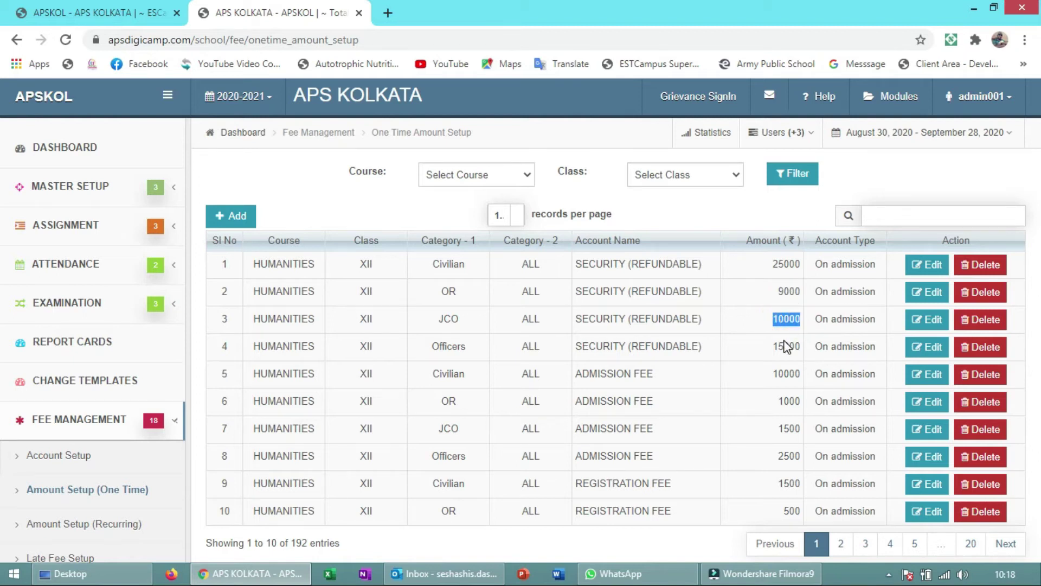
{"action": "double_click", "coordinate": [785, 344]}
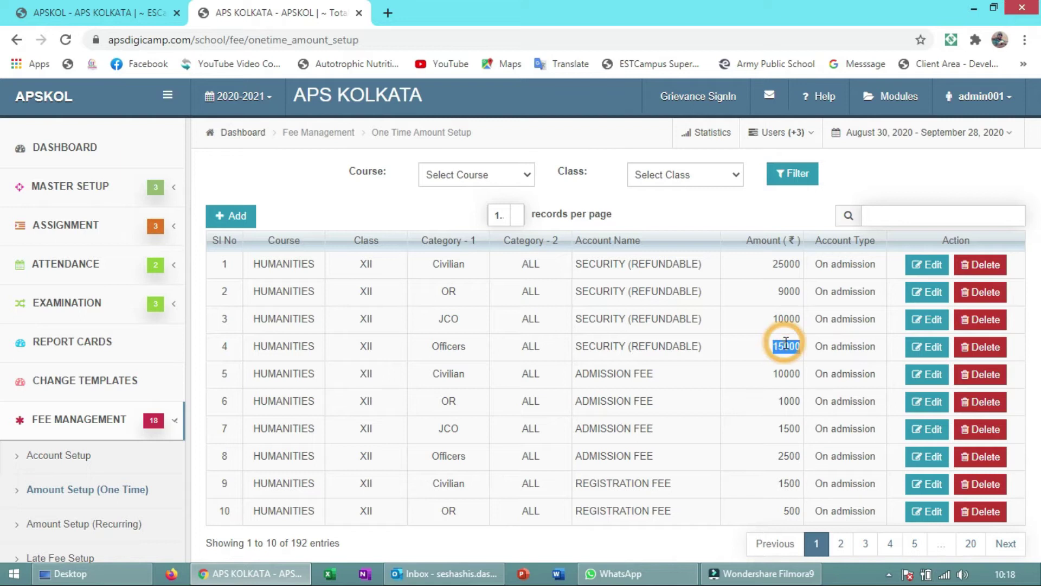
{"action": "left_click", "coordinate": [760, 347]}
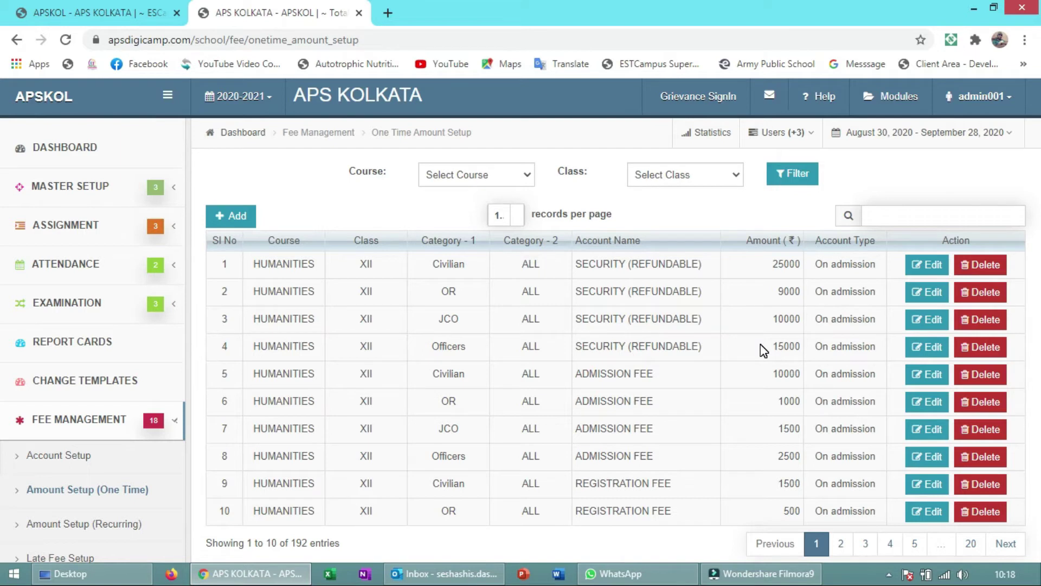
Review the Category - 1 values of the four SECURITY (REFUNDABLE) rows: Civilian, OR, JCO and Officers
{"action": "double_click", "coordinate": [455, 345]}
{"action": "double_click", "coordinate": [450, 317]}
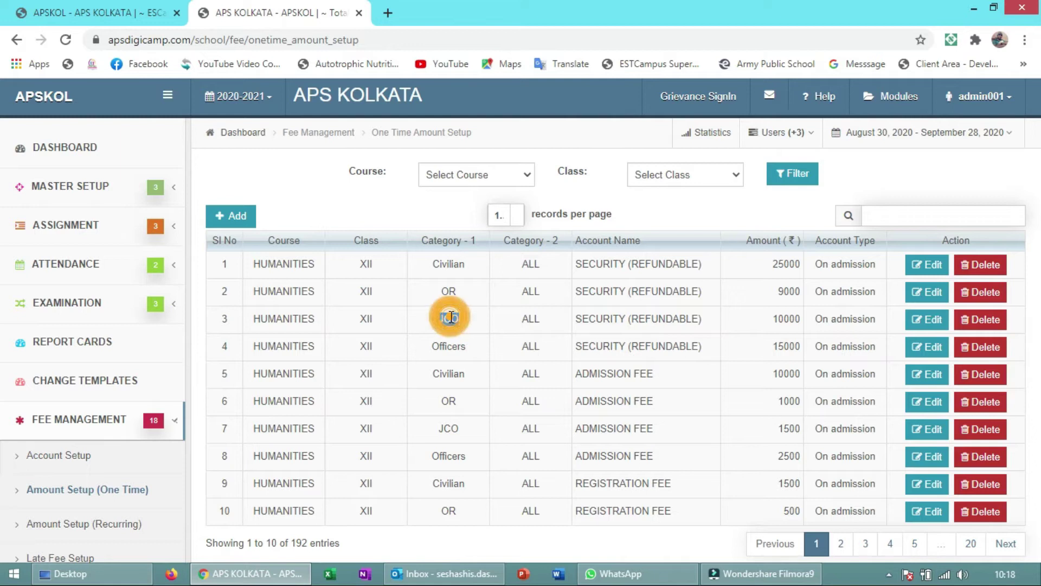
{"action": "double_click", "coordinate": [448, 291]}
{"action": "double_click", "coordinate": [450, 266]}
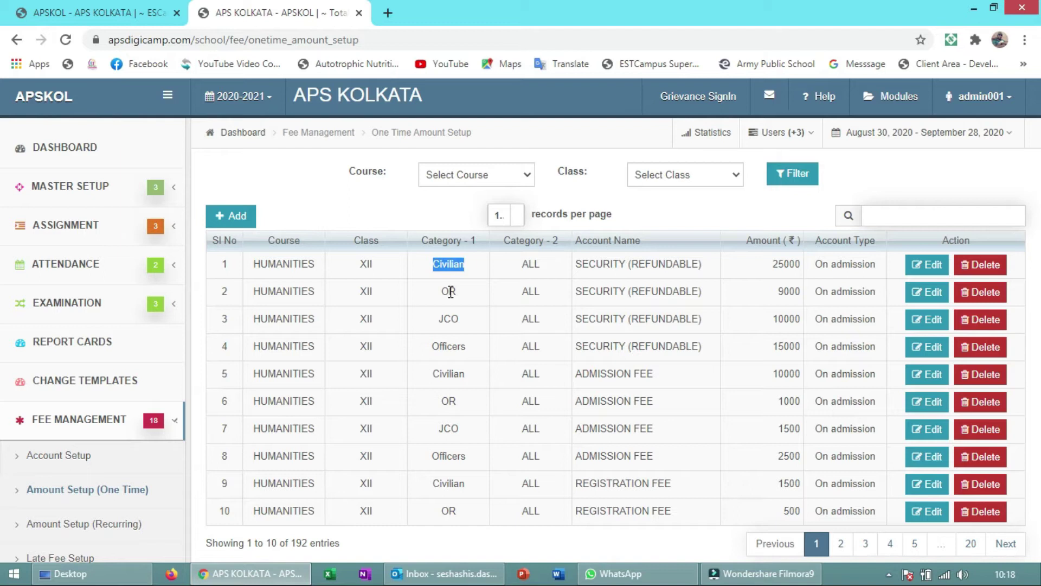
{"action": "double_click", "coordinate": [450, 291]}
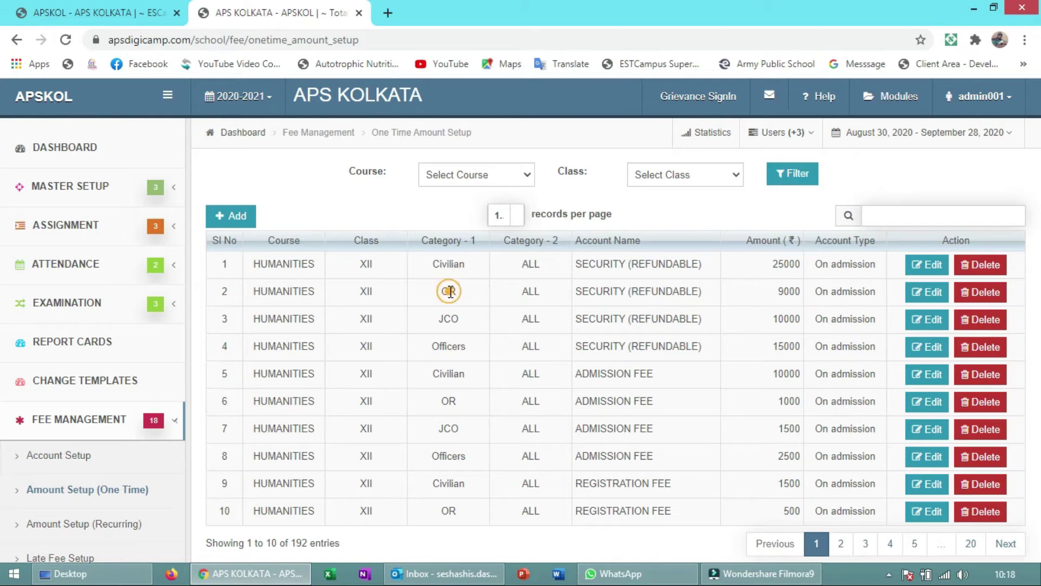
{"action": "double_click", "coordinate": [449, 316]}
{"action": "double_click", "coordinate": [449, 346]}
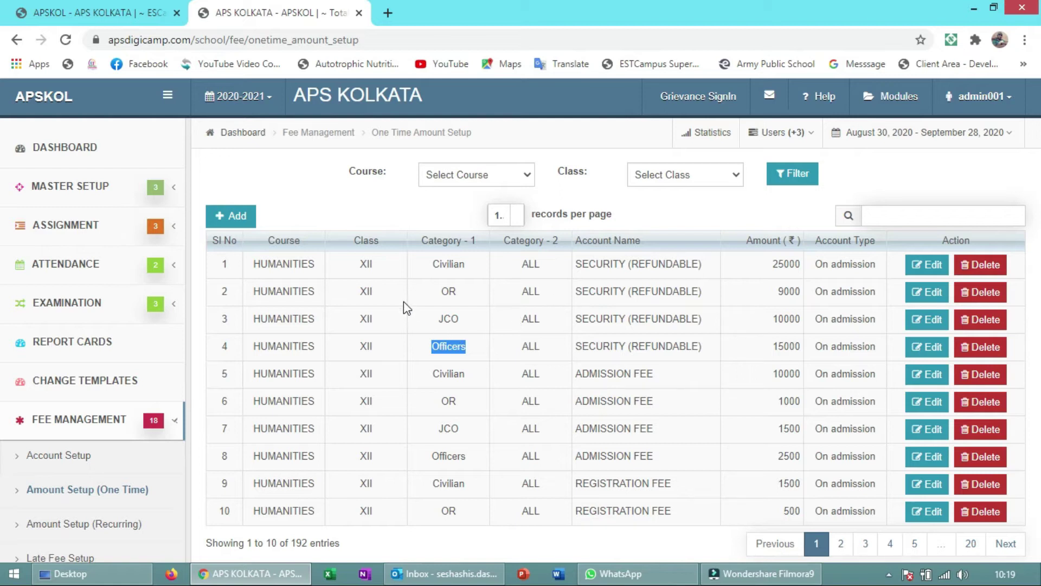
Open a new one-time amount record and inspect the Course, Class, Category - 1 and Category - 2 choices
{"action": "left_click", "coordinate": [242, 215]}
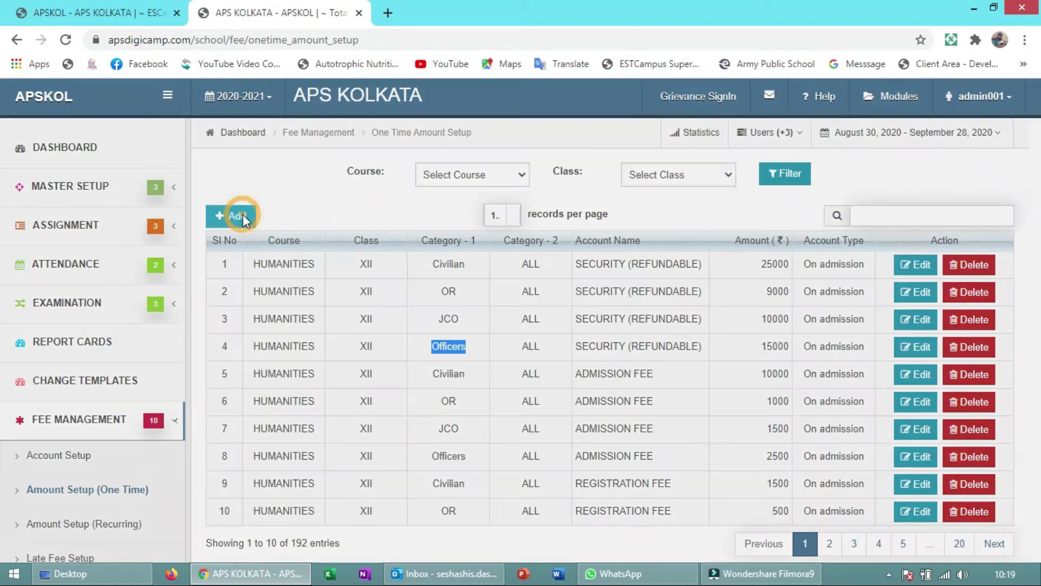
{"action": "left_click", "coordinate": [517, 156]}
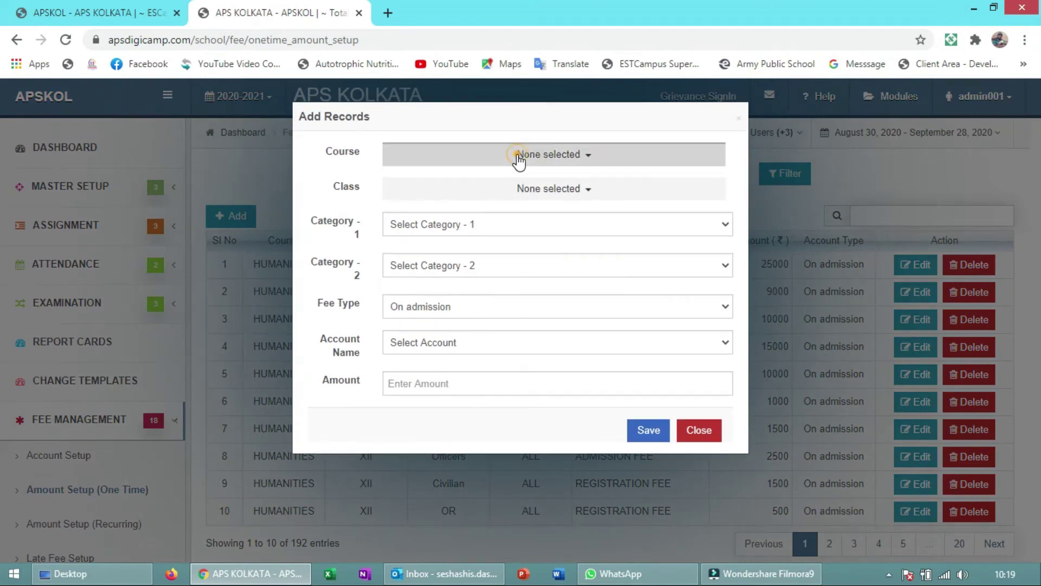
{"action": "left_click", "coordinate": [534, 188]}
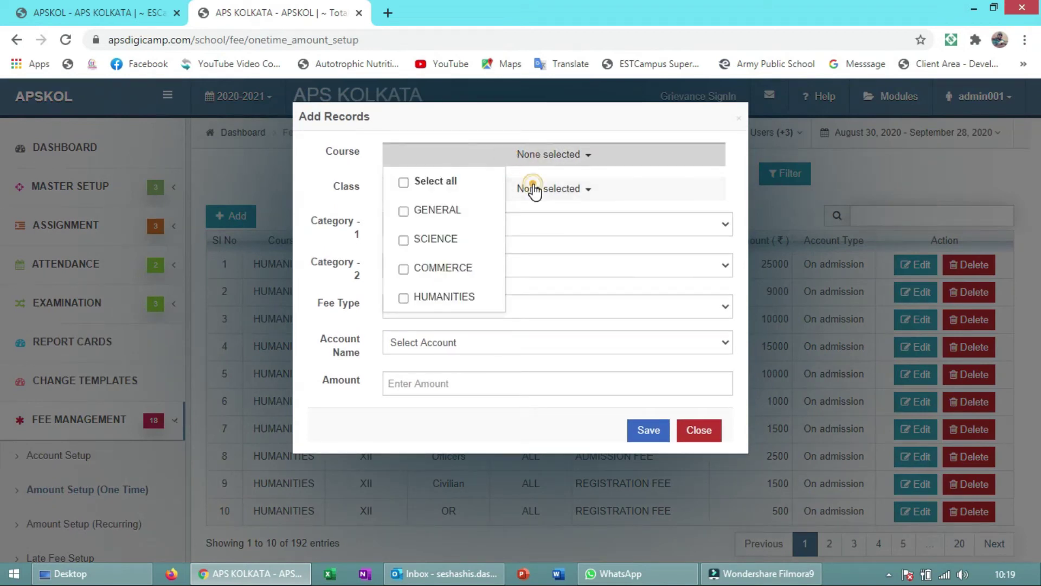
{"action": "left_click", "coordinate": [512, 222]}
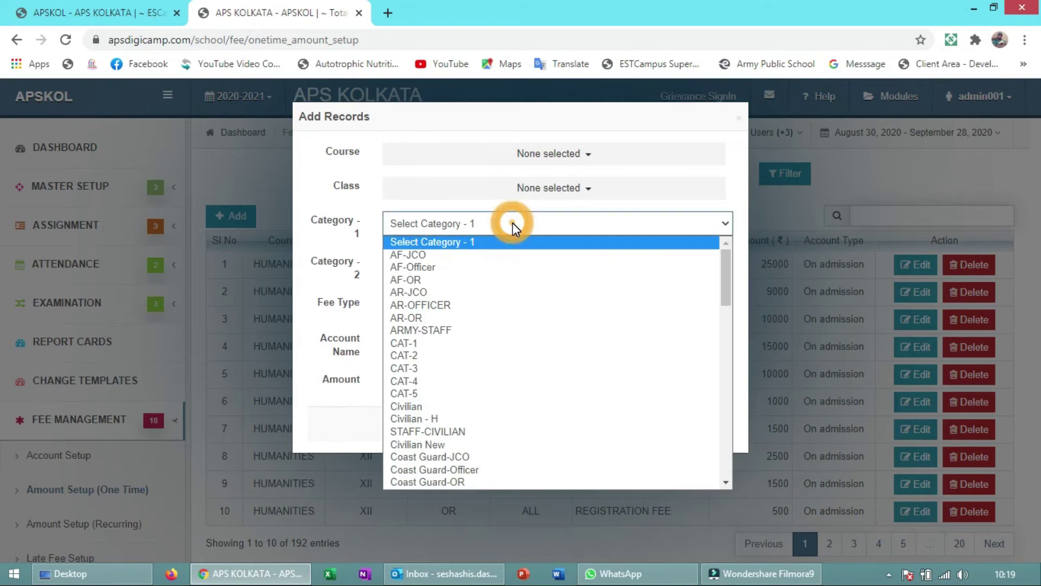
{"action": "left_click", "coordinate": [513, 224]}
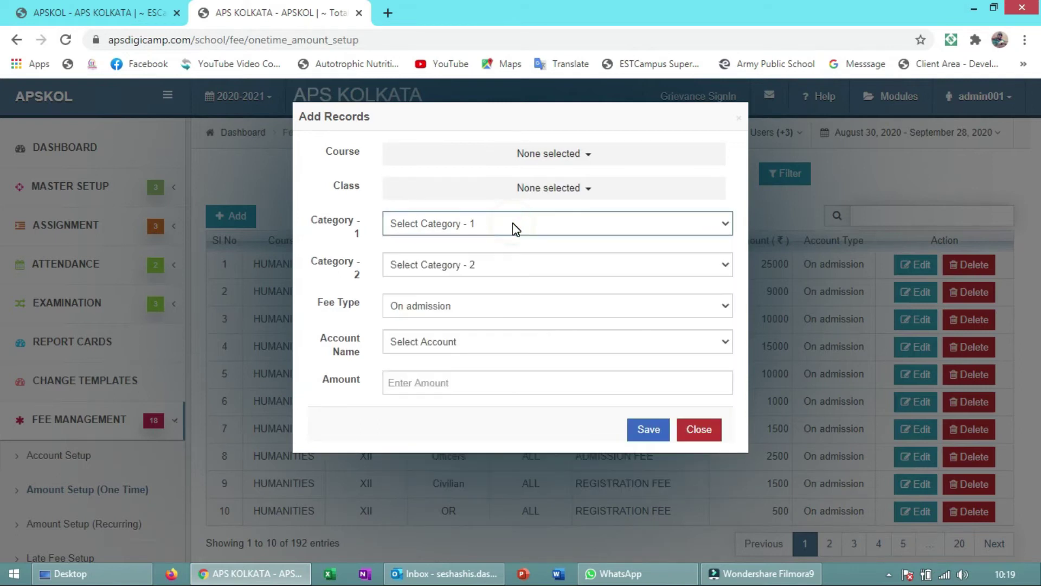
{"action": "left_click", "coordinate": [494, 263]}
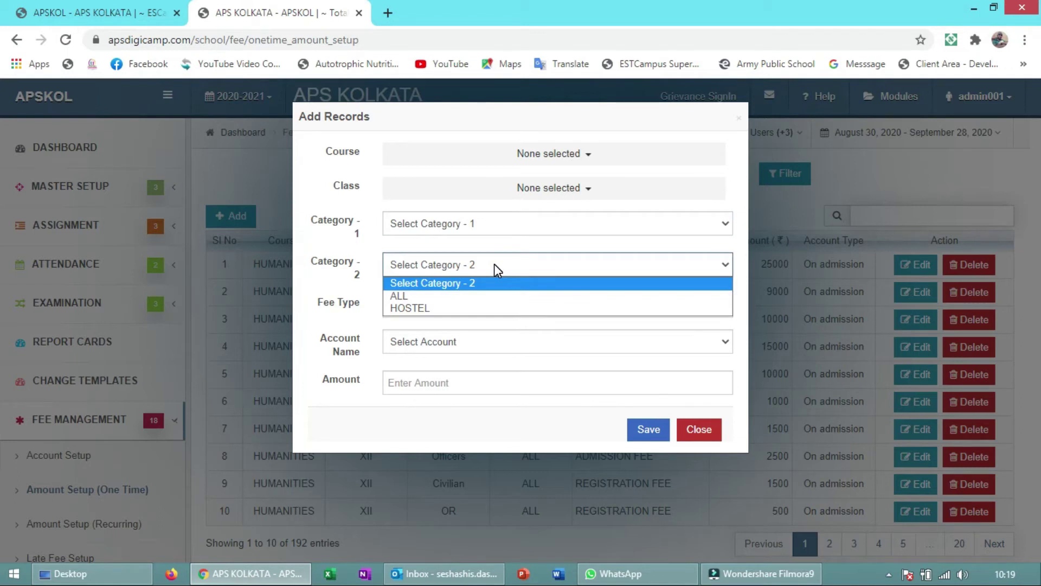
{"action": "left_click", "coordinate": [493, 264]}
Inspect the Fee Type, Account Name and Amount fields of the new one-time record, and close the form without saving
{"action": "left_click", "coordinate": [483, 315]}
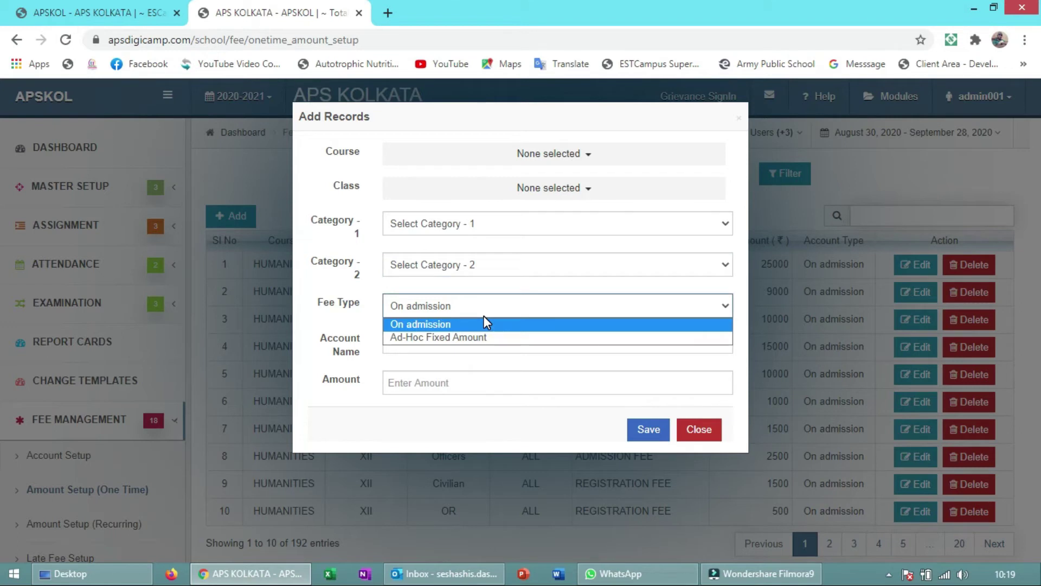
{"action": "left_click", "coordinate": [484, 320]}
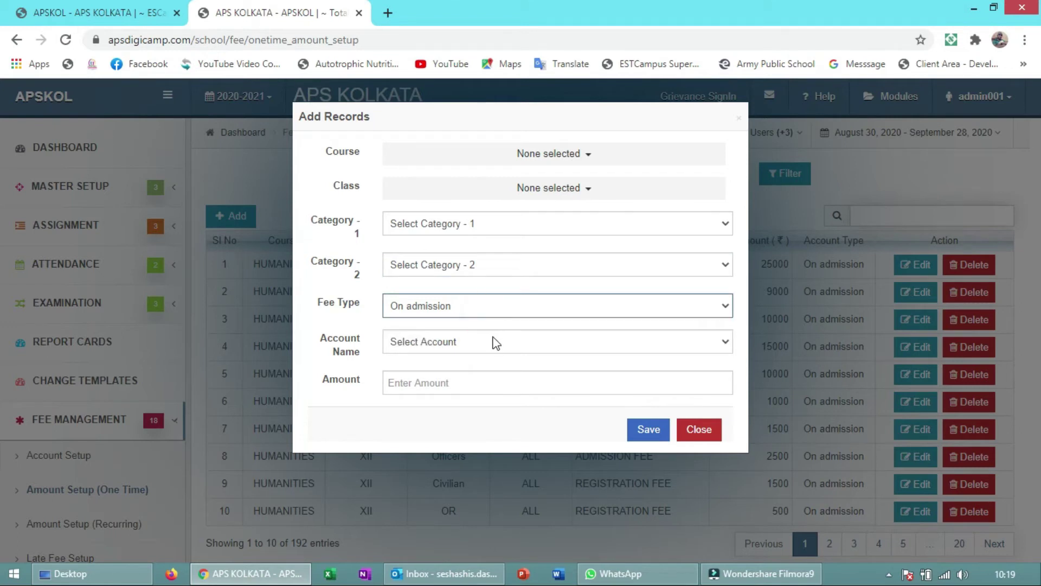
{"action": "left_click", "coordinate": [493, 339]}
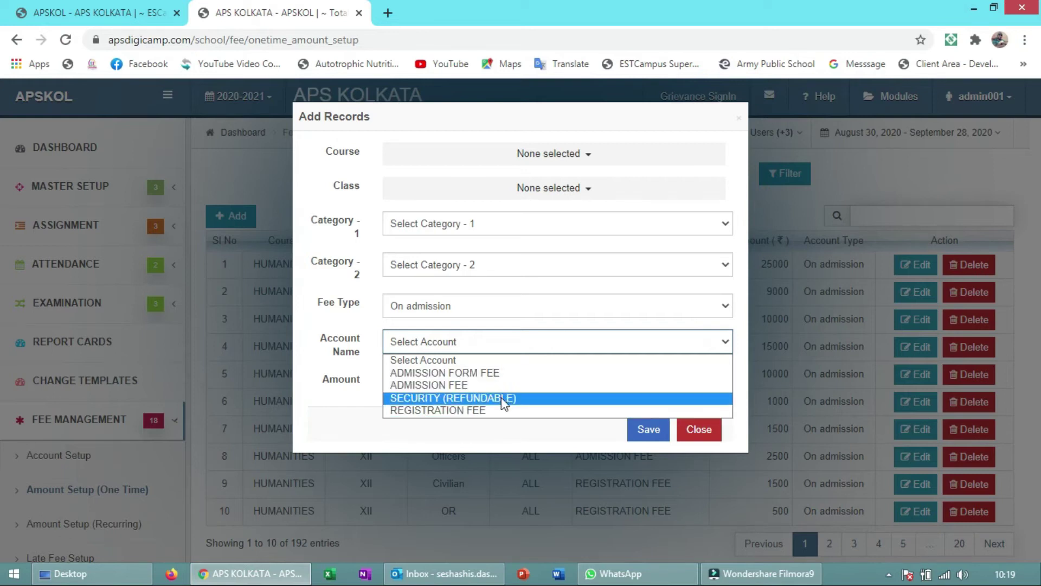
{"action": "left_click", "coordinate": [367, 377]}
{"action": "left_click", "coordinate": [437, 382]}
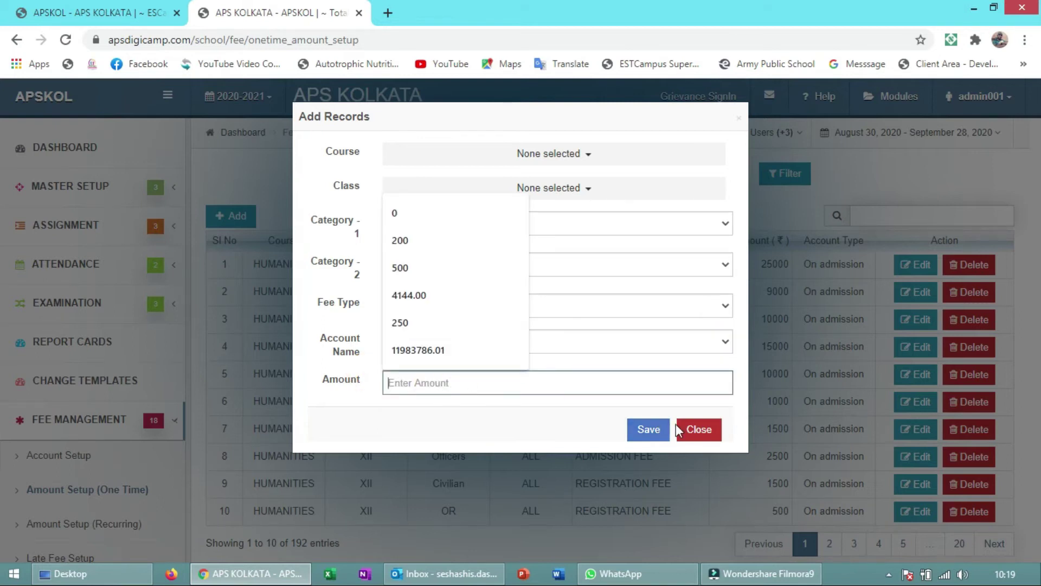
{"action": "left_click", "coordinate": [698, 430]}
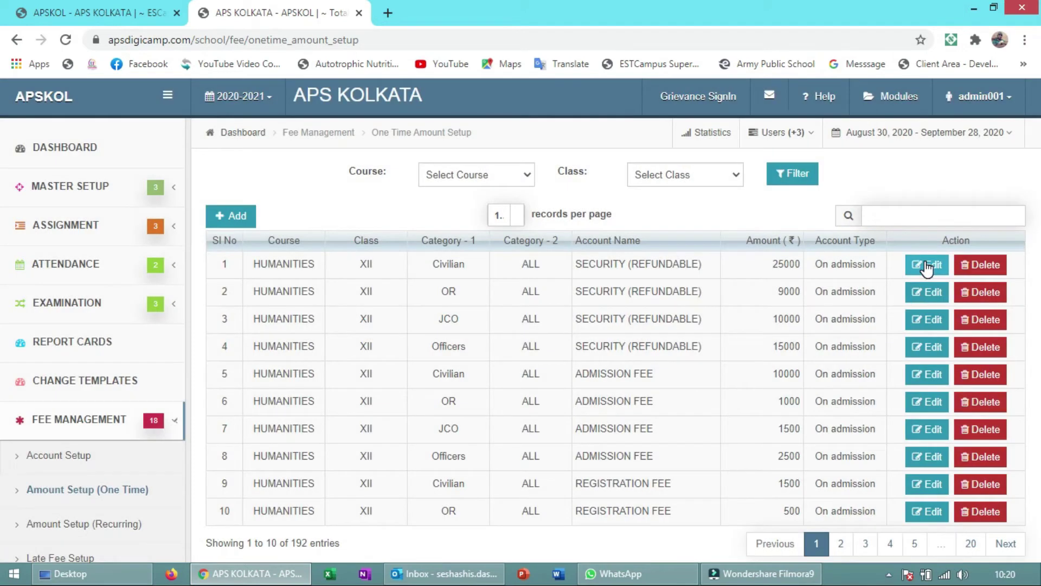
View the edit form of the HUMANITIES XII Civilian SECURITY (REFUNDABLE) record and close it without updating
{"action": "left_click", "coordinate": [927, 267]}
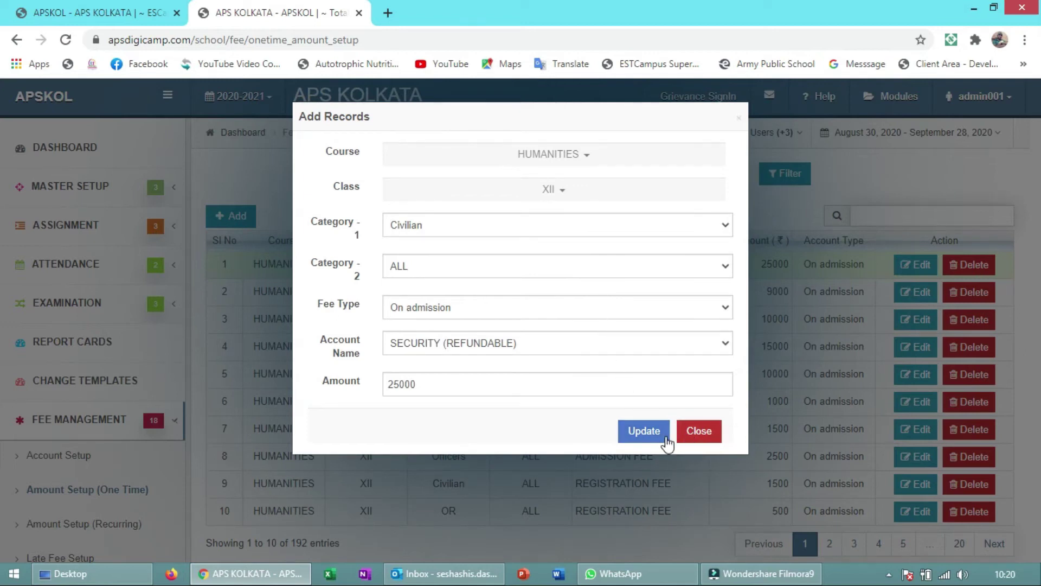
{"action": "left_click", "coordinate": [699, 431]}
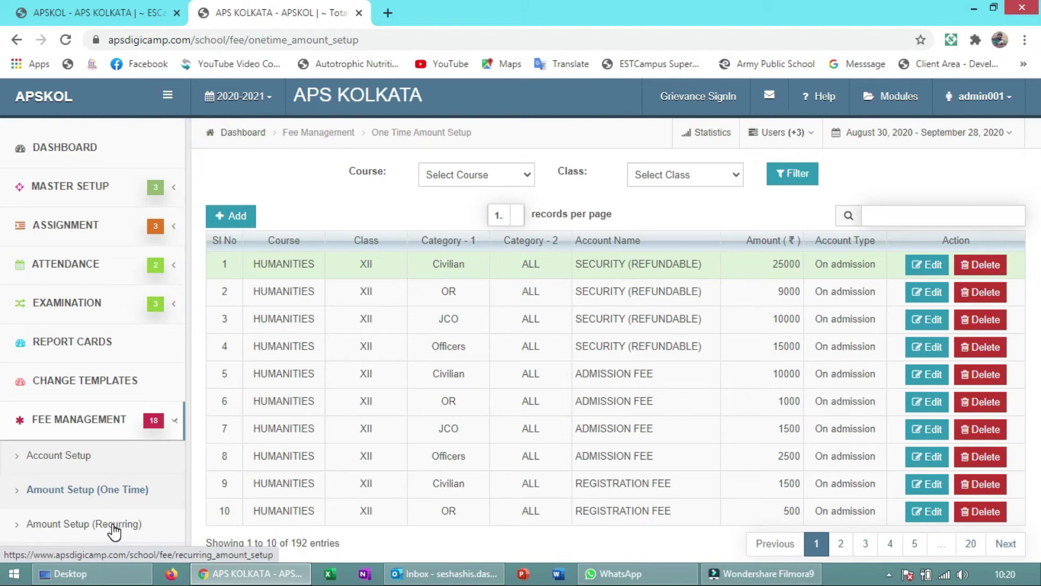
Open the recurring amount setup list, start a new record, and inspect its Course, Class, Category - 1 and Category - 2 fields
{"action": "left_click", "coordinate": [113, 524]}
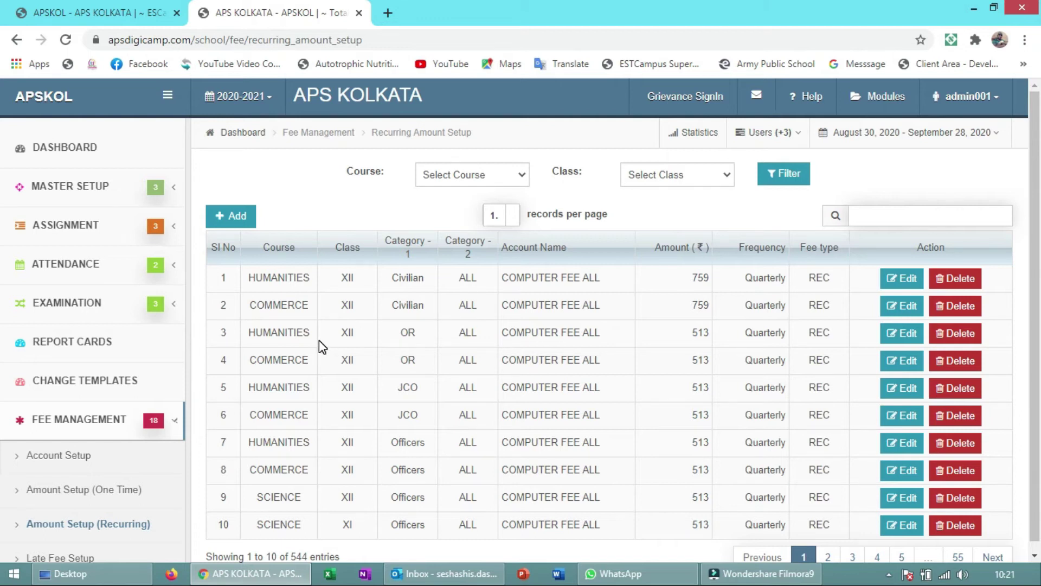
{"action": "left_click", "coordinate": [238, 217]}
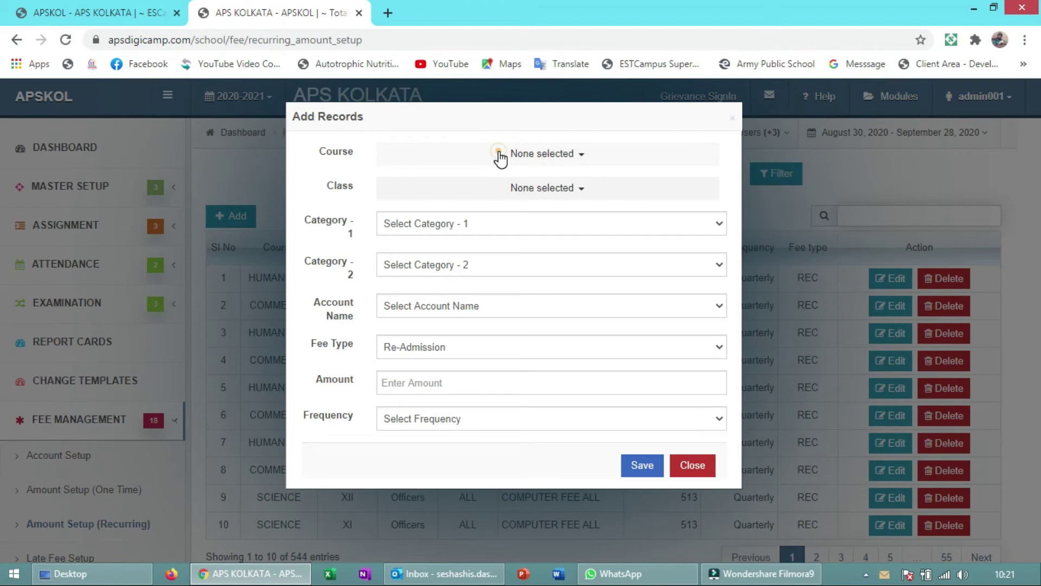
{"action": "left_click", "coordinate": [499, 158]}
{"action": "left_click", "coordinate": [497, 154]}
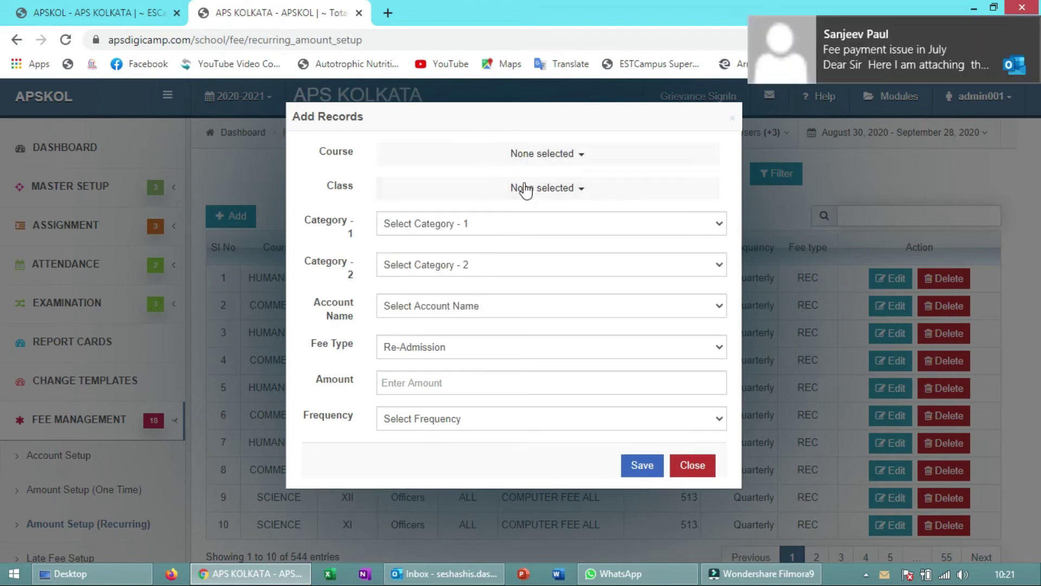
{"action": "left_click", "coordinate": [524, 189]}
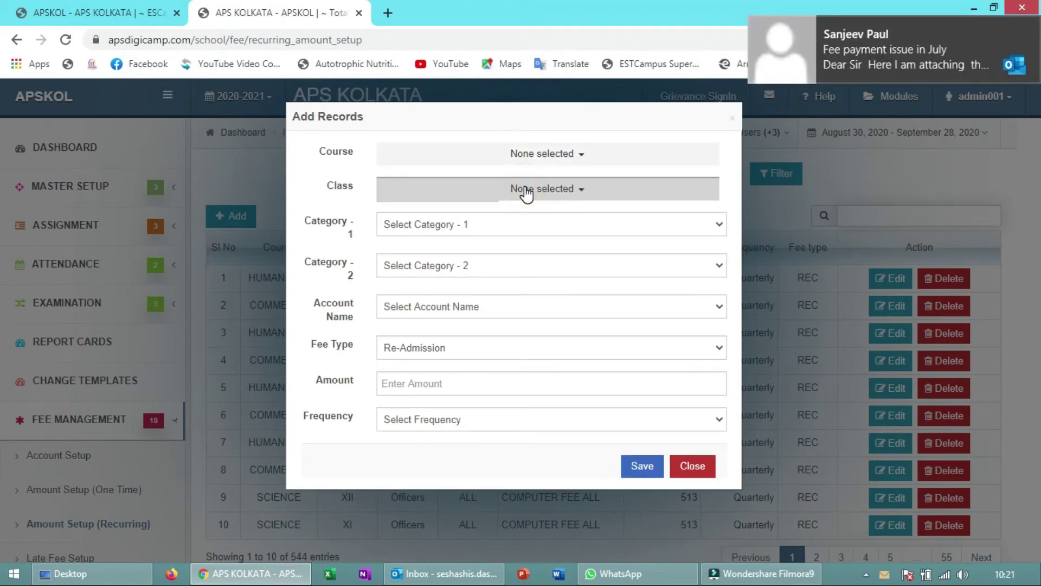
{"action": "left_click", "coordinate": [502, 223]}
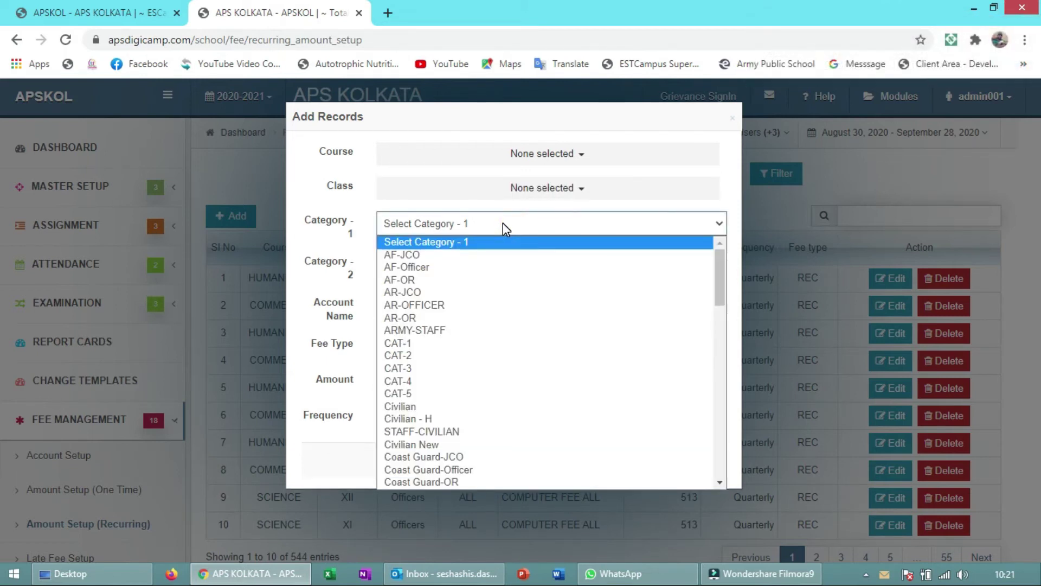
{"action": "left_click", "coordinate": [504, 224]}
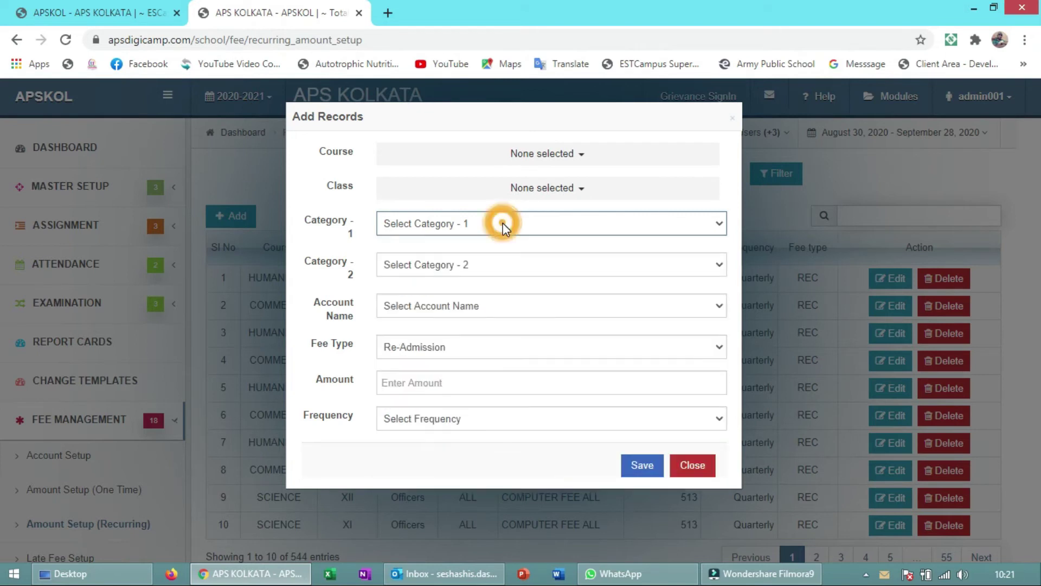
{"action": "left_click", "coordinate": [500, 265]}
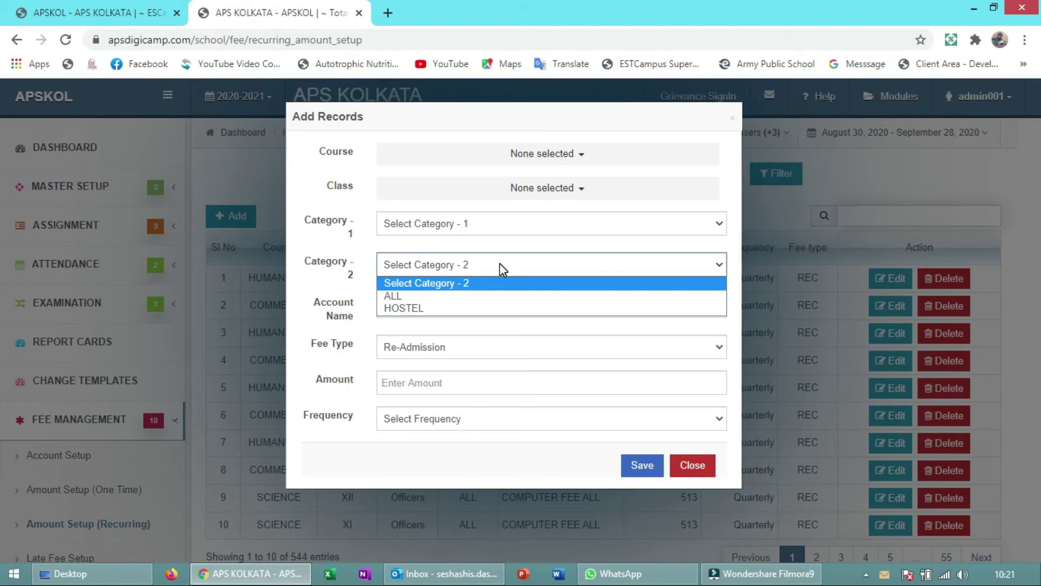
{"action": "left_click", "coordinate": [502, 266]}
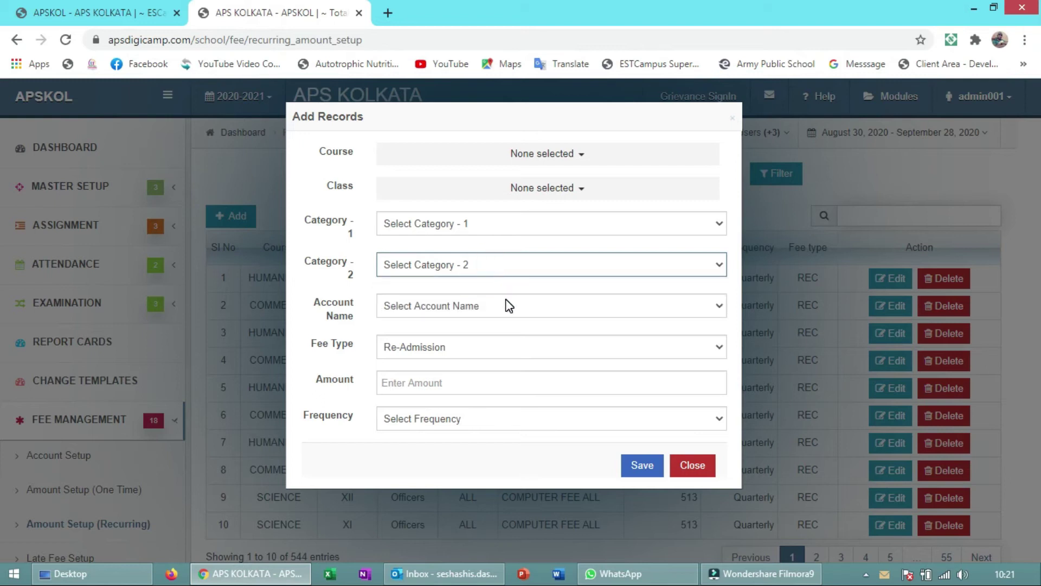
Inspect the Account Name, Fee Type, Amount and Frequency fields of the new recurring record, and close the form without saving
{"action": "left_click", "coordinate": [508, 305]}
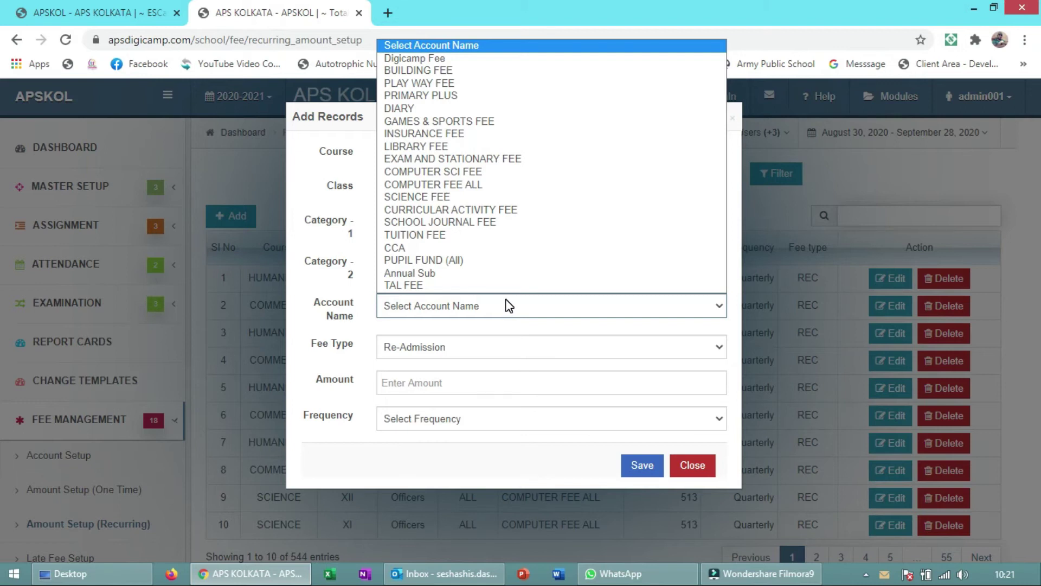
{"action": "left_click", "coordinate": [494, 352]}
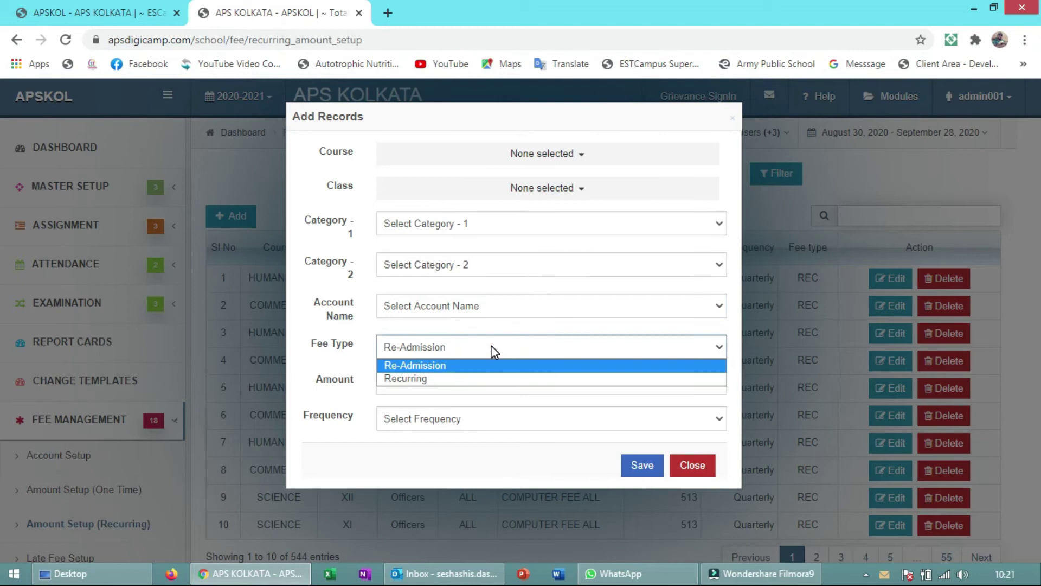
{"action": "left_click", "coordinate": [465, 366]}
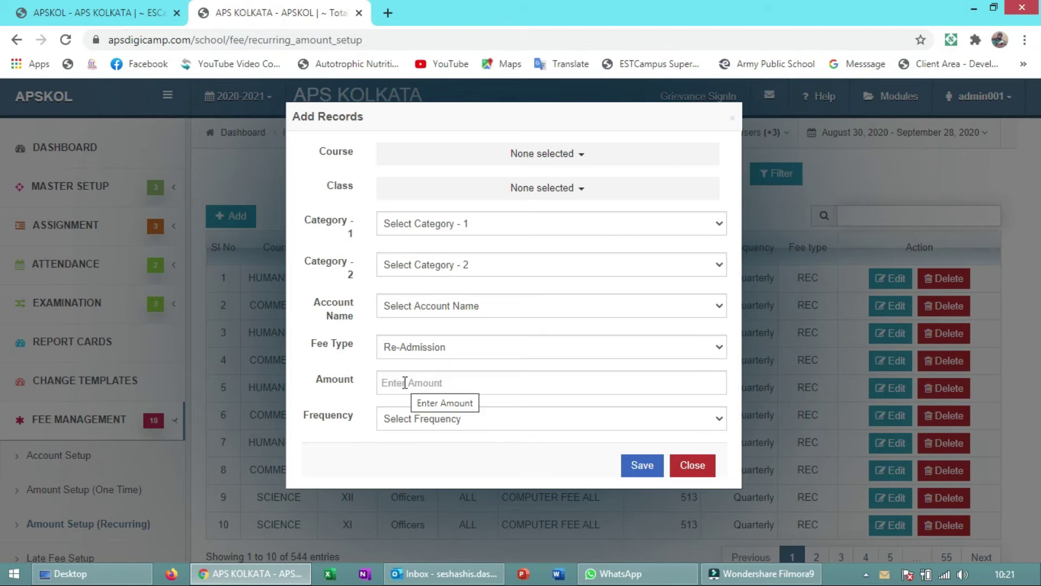
{"action": "left_click", "coordinate": [404, 383]}
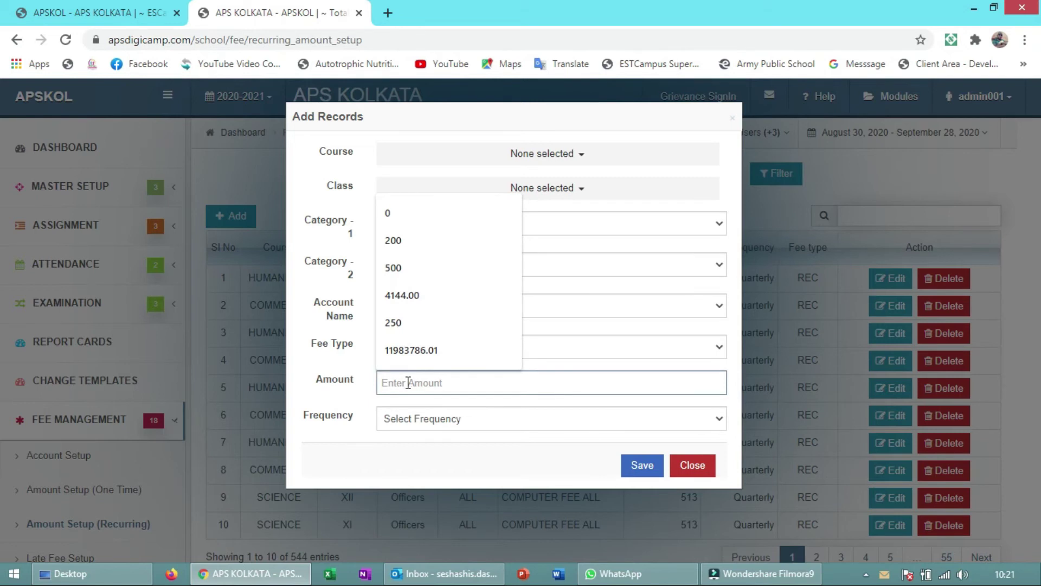
{"action": "left_click", "coordinate": [456, 419]}
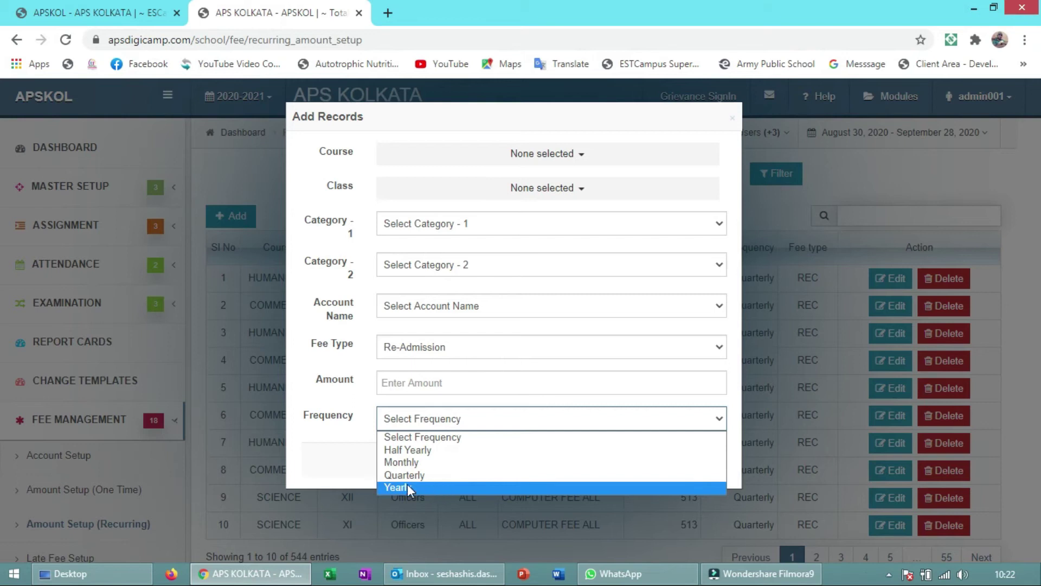
{"action": "left_click", "coordinate": [355, 457]}
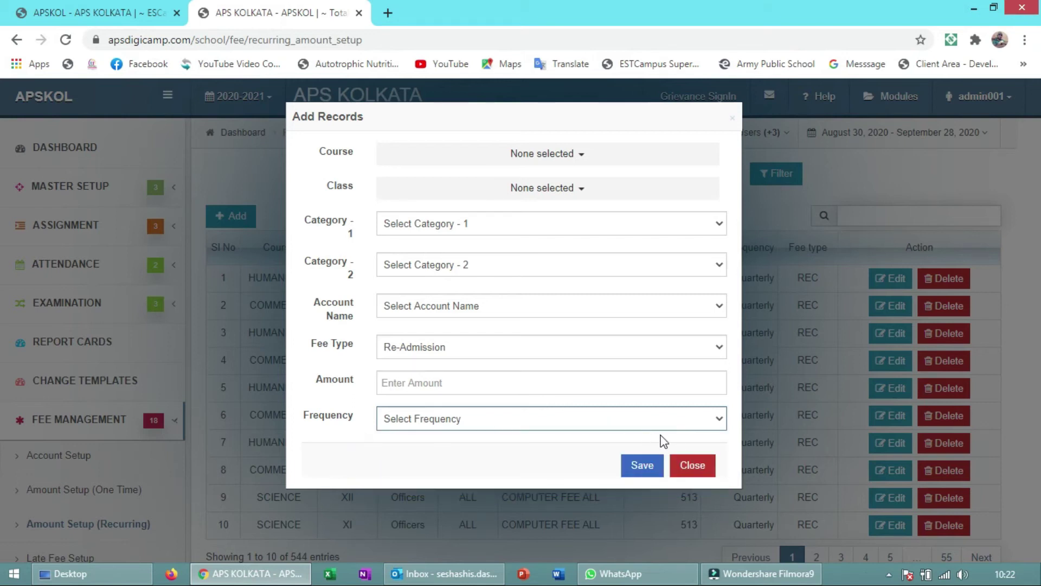
{"action": "left_click", "coordinate": [697, 467]}
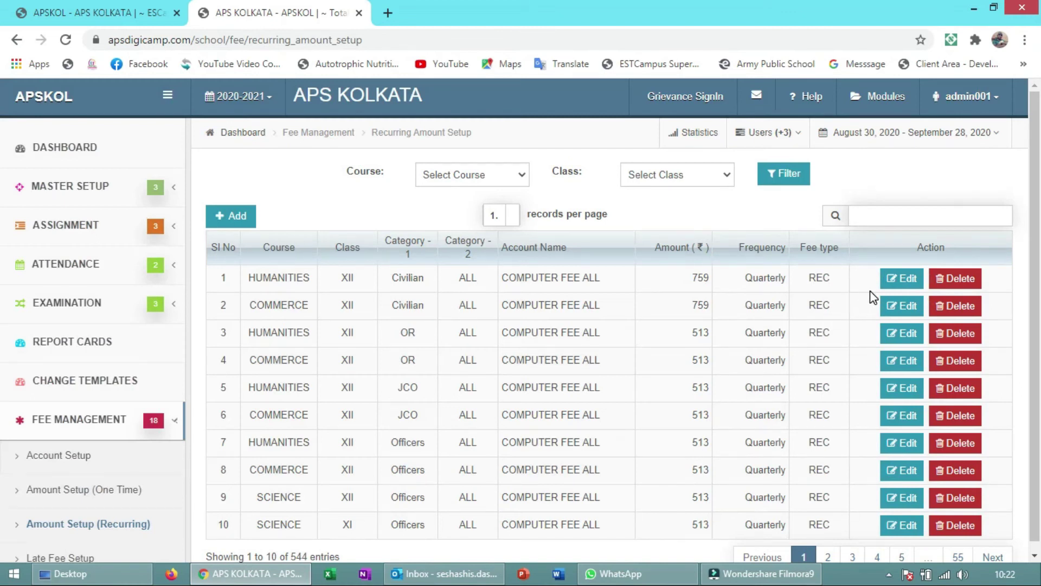
View the edit form of the COMMERCE XII Civilian COMPUTER FEE ALL record without updating it, and search the recurring fee list for "year"
{"action": "left_click", "coordinate": [900, 307]}
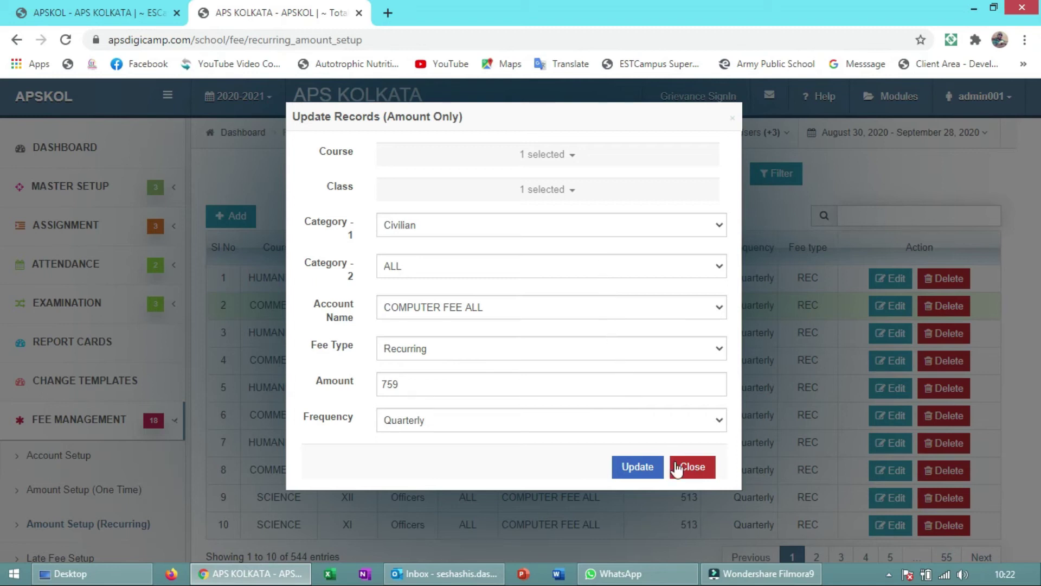
{"action": "left_click", "coordinate": [692, 468]}
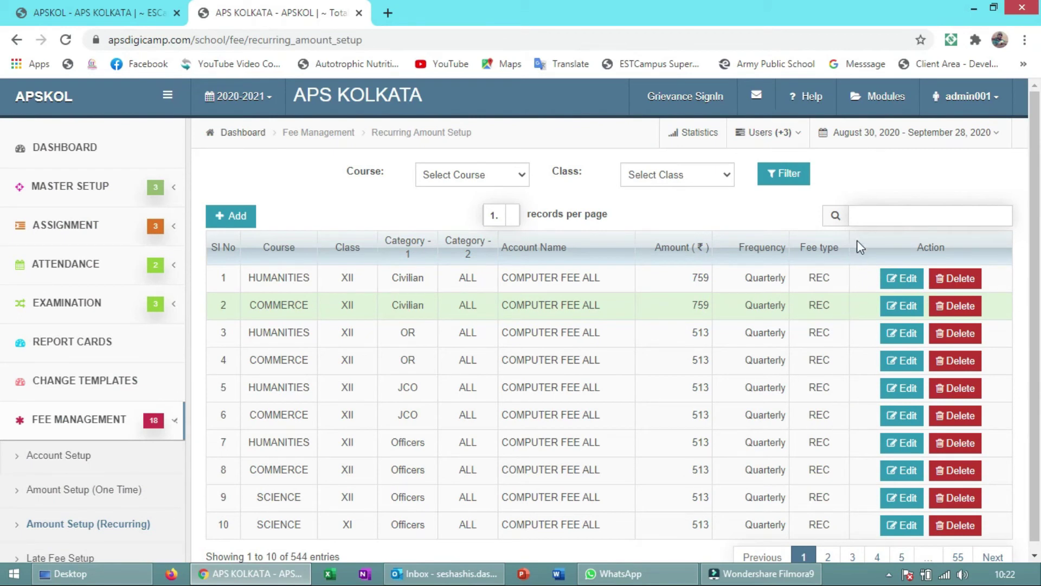
{"action": "left_click", "coordinate": [881, 212]}
{"action": "type", "text": "year"}
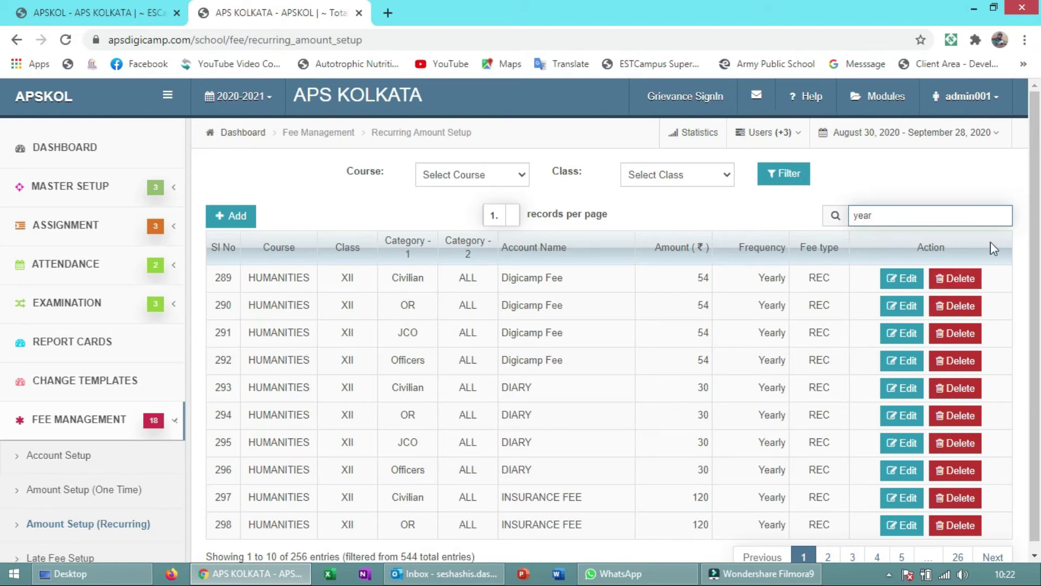
{"action": "left_click_drag", "start_coordinate": [1038, 198], "coordinate": [1038, 223]}
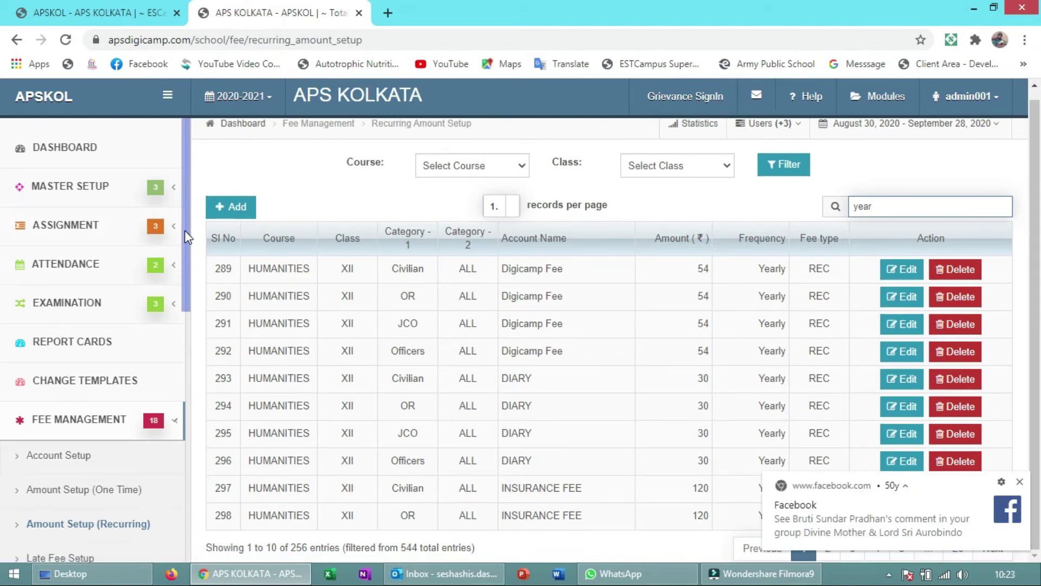
Open the late fee setup list and examine the TUITION FEE account entries of classes I and V
{"action": "scroll", "coordinate": [187, 261], "scroll_direction": "down", "scroll_amount": 3}
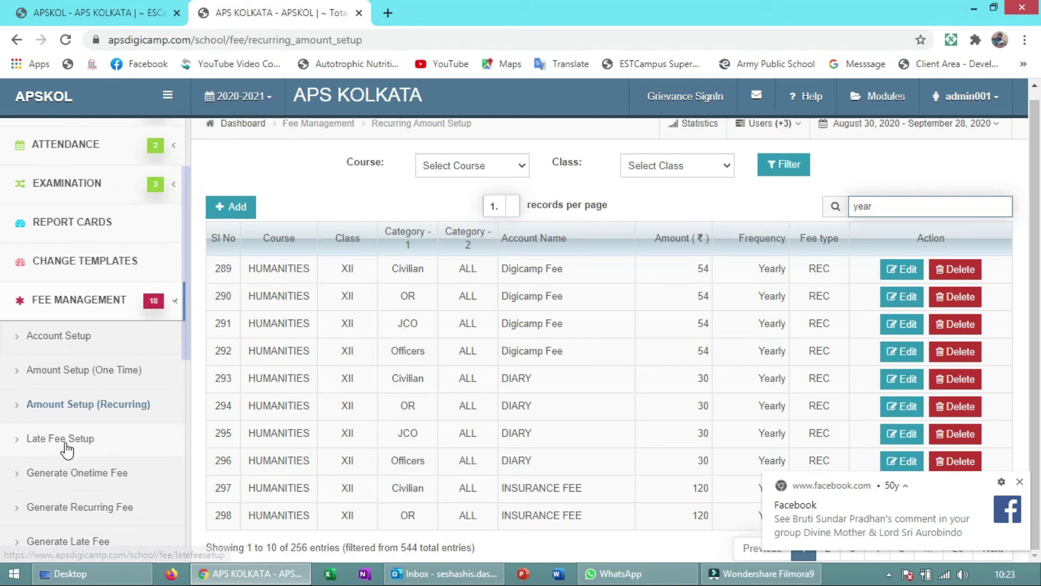
{"action": "left_click", "coordinate": [67, 448]}
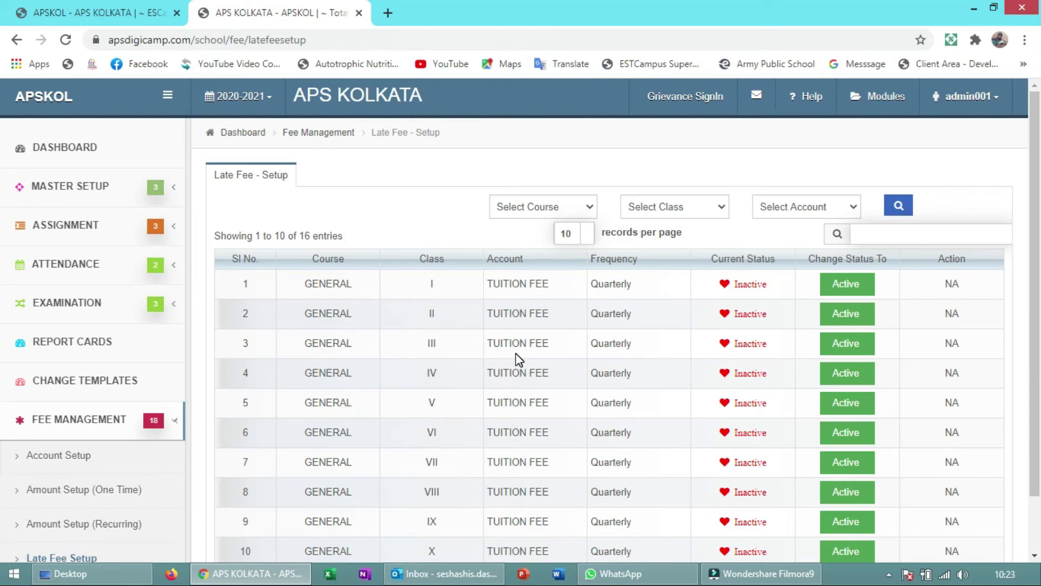
{"action": "left_click_drag", "start_coordinate": [550, 284], "coordinate": [530, 314]}
{"action": "left_click_drag", "start_coordinate": [560, 287], "coordinate": [489, 284]}
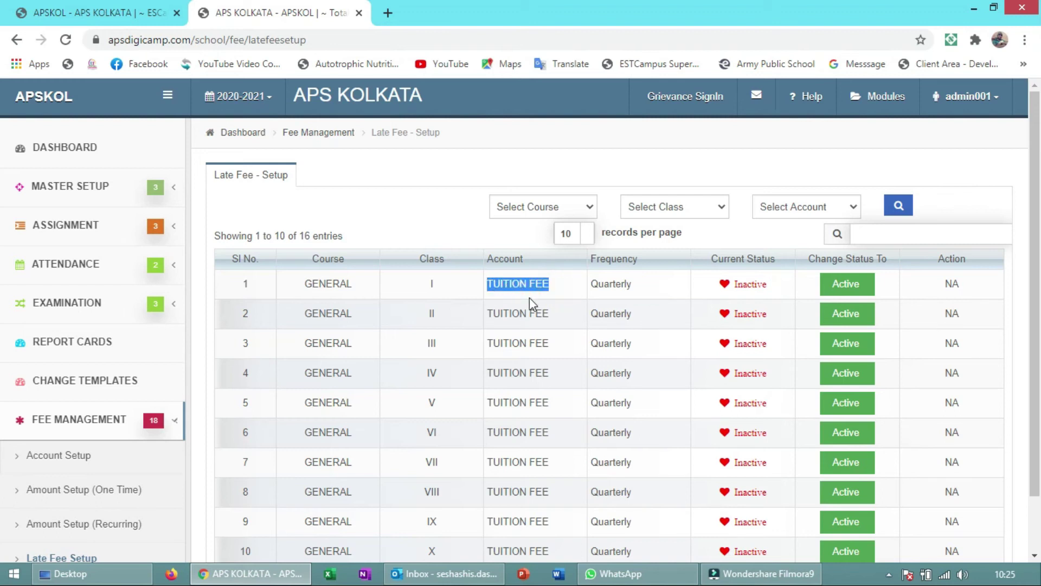
{"action": "left_click", "coordinate": [566, 407]}
{"action": "left_click_drag", "start_coordinate": [557, 406], "coordinate": [488, 403]}
{"action": "left_click", "coordinate": [565, 406]}
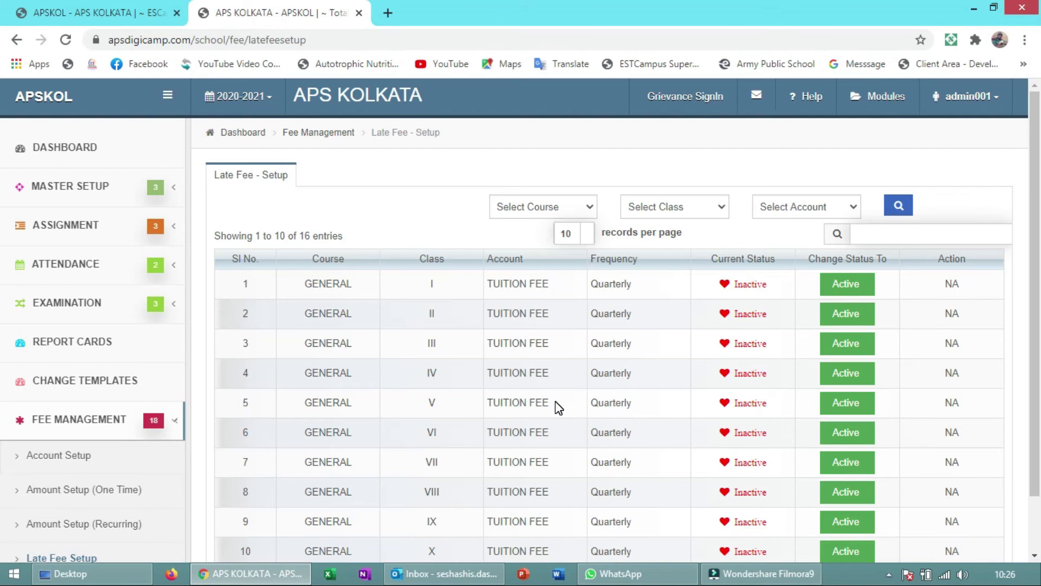
{"action": "left_click", "coordinate": [556, 403]}
{"action": "left_click_drag", "start_coordinate": [527, 403], "coordinate": [489, 402]}
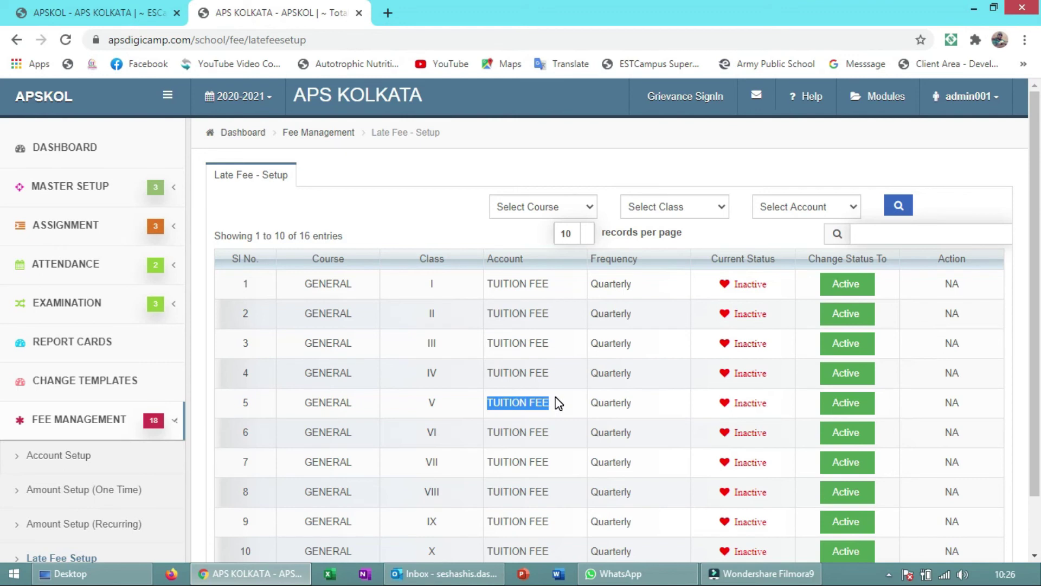
{"action": "left_click", "coordinate": [564, 293]}
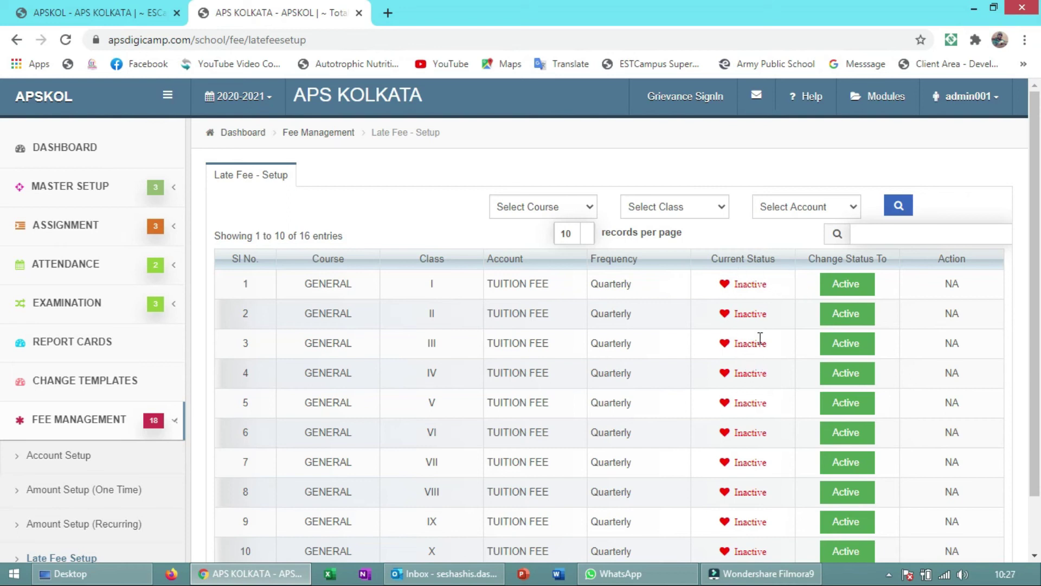
Activate the late fee setup for the TUITION FEE account of GENERAL class I and confirm the change
{"action": "left_click", "coordinate": [845, 286]}
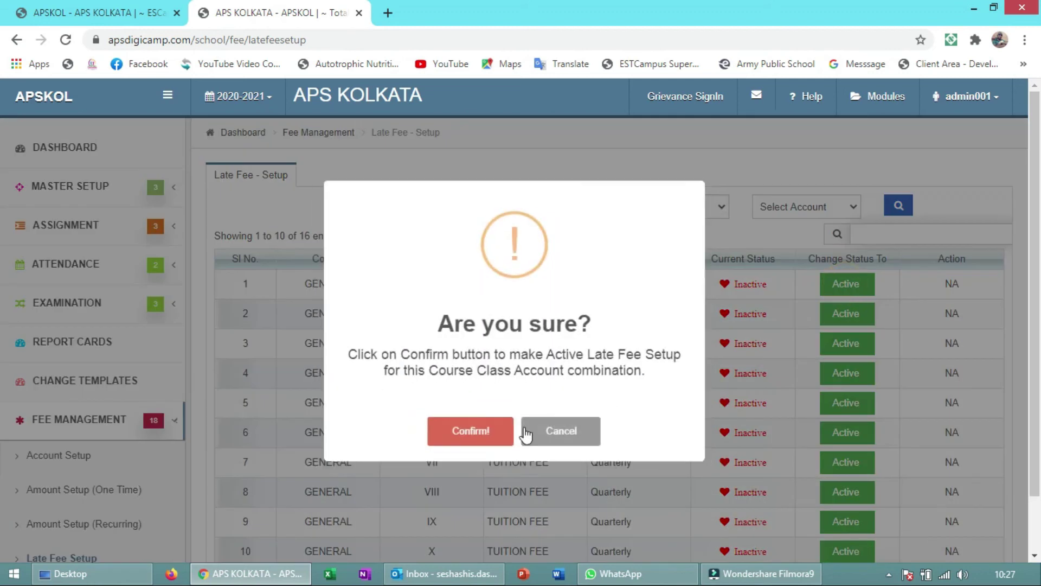
{"action": "left_click", "coordinate": [487, 434]}
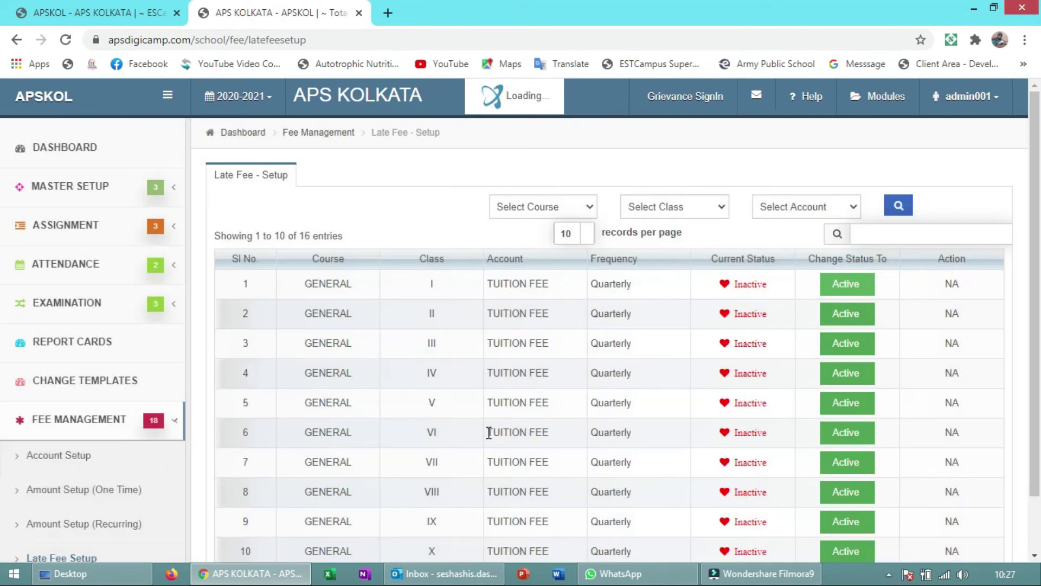
{"action": "left_click", "coordinate": [518, 426]}
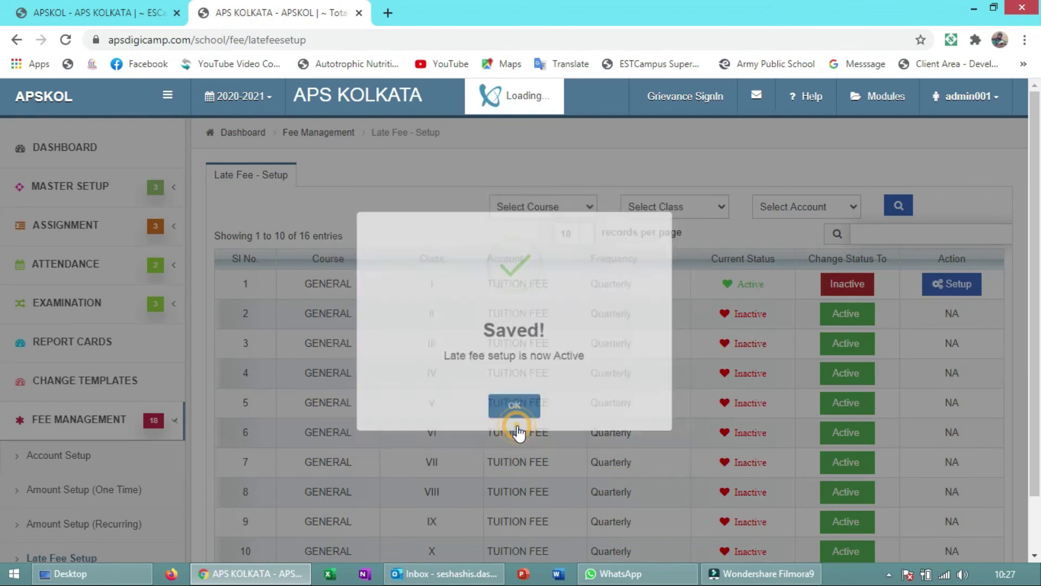
In the class I TUITION FEE late fee setup, add a Q1 entry with pay-by date 10-04-2020, amount 0 and Fixed periodicity
{"action": "left_click", "coordinate": [949, 288]}
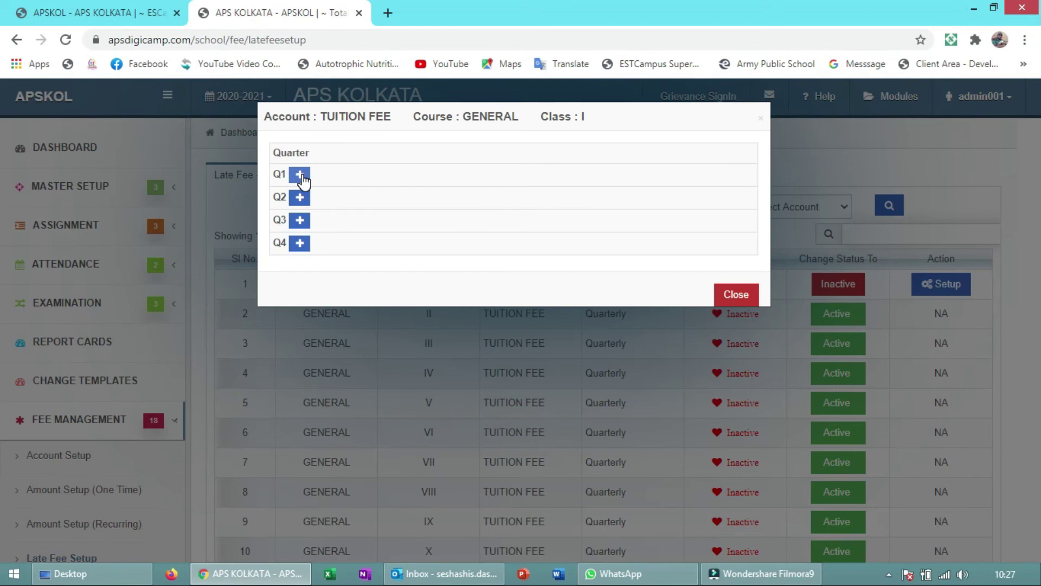
{"action": "left_click", "coordinate": [300, 175]}
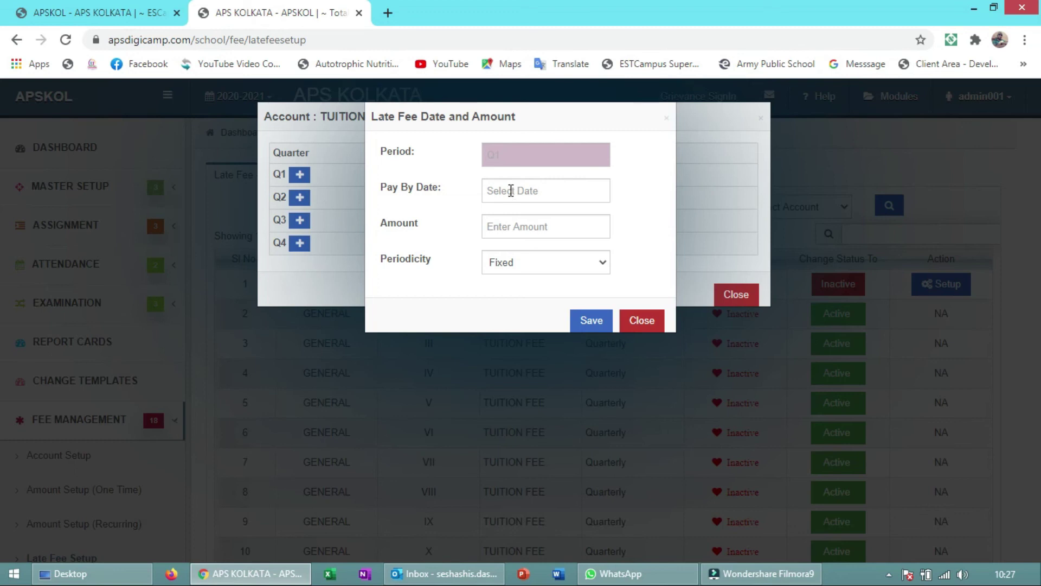
{"action": "left_click", "coordinate": [510, 190]}
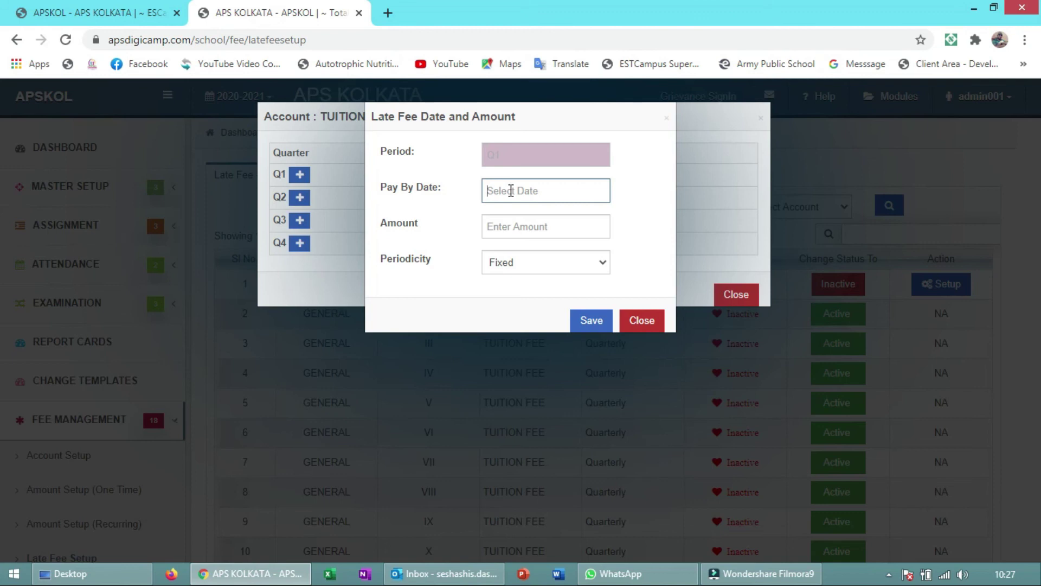
{"action": "type", "text": "10-04-2020"}
{"action": "key", "text": "Tab"}
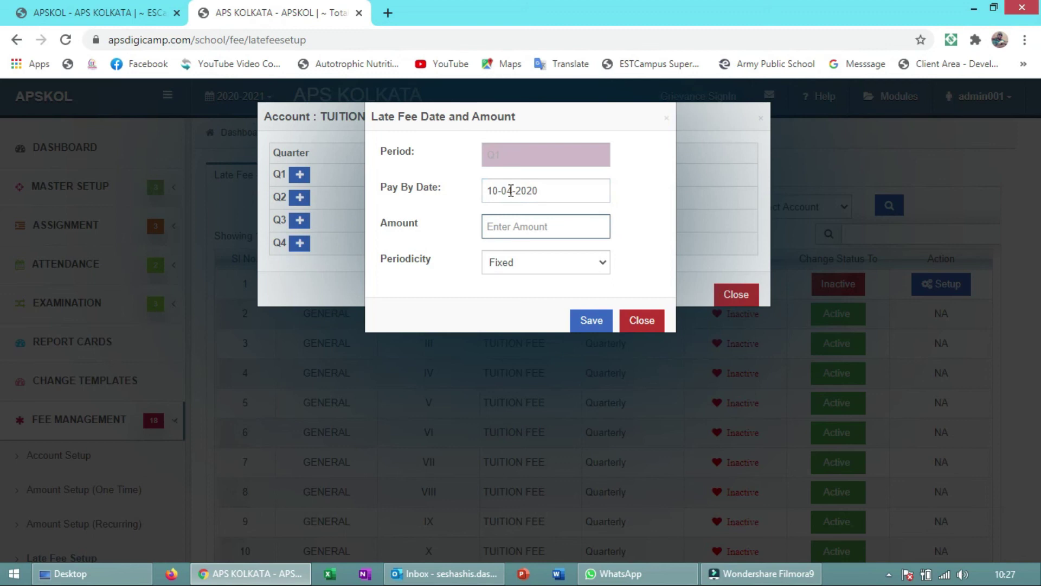
{"action": "type", "text": "0"}
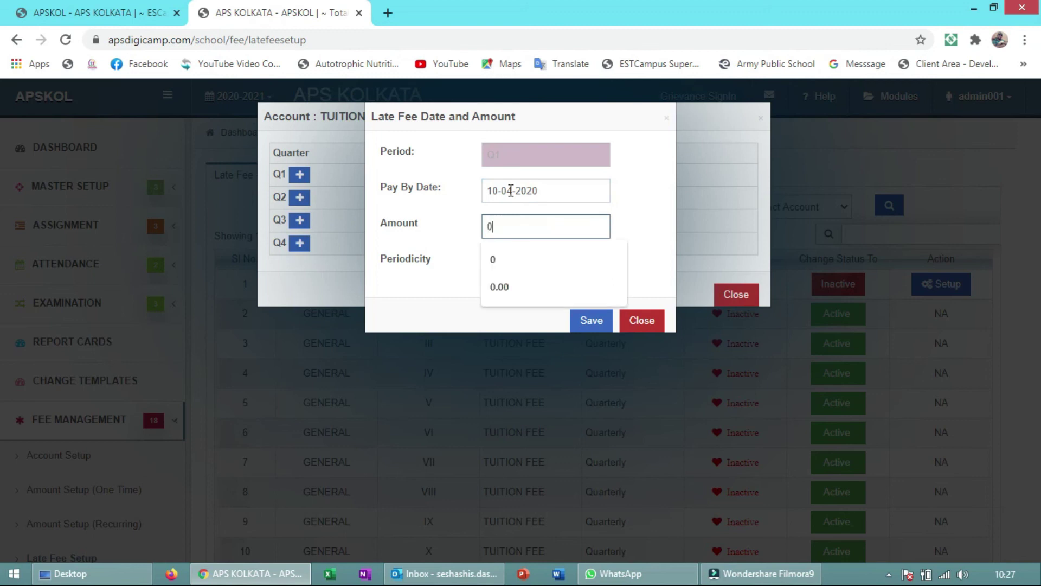
{"action": "key", "text": "Tab"}
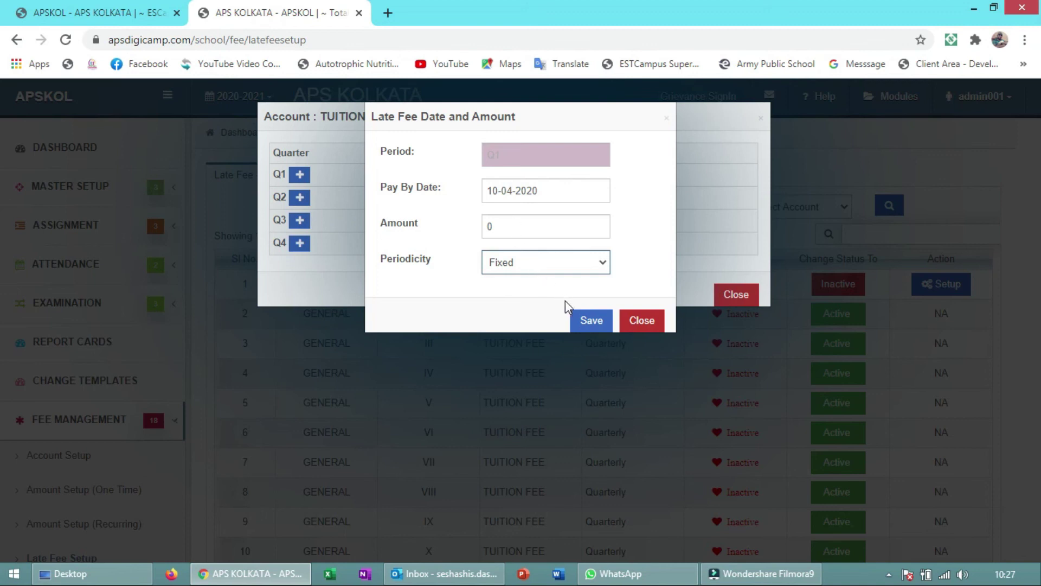
{"action": "left_click", "coordinate": [597, 267]}
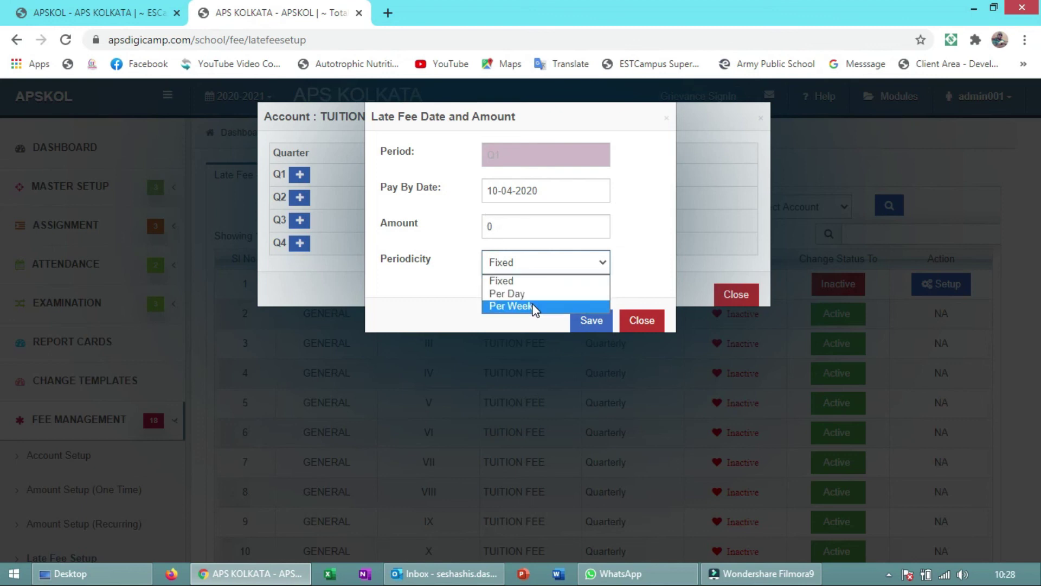
{"action": "left_click", "coordinate": [531, 282]}
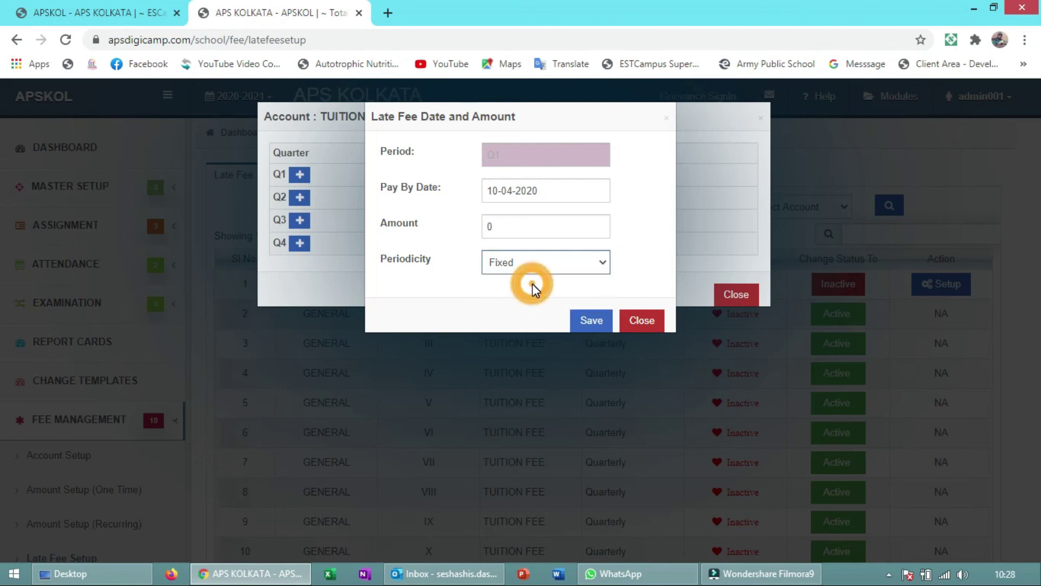
{"action": "left_click", "coordinate": [578, 323]}
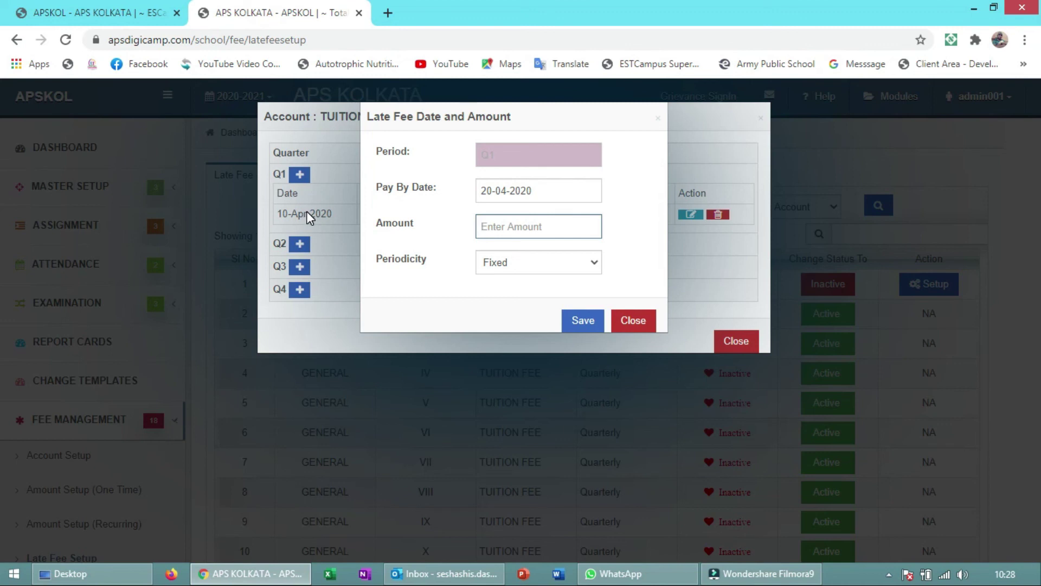
Save another Q1 late fee entry with pay-by date 20-04-2020, amount 50 and Fixed periodicity
{"action": "left_click", "coordinate": [496, 225]}
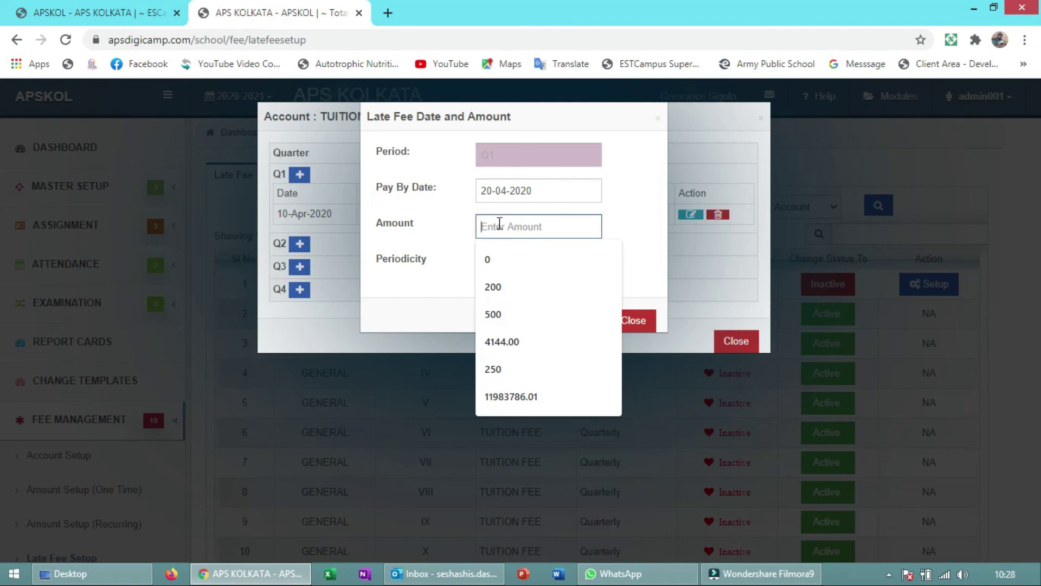
{"action": "type", "text": "5"}
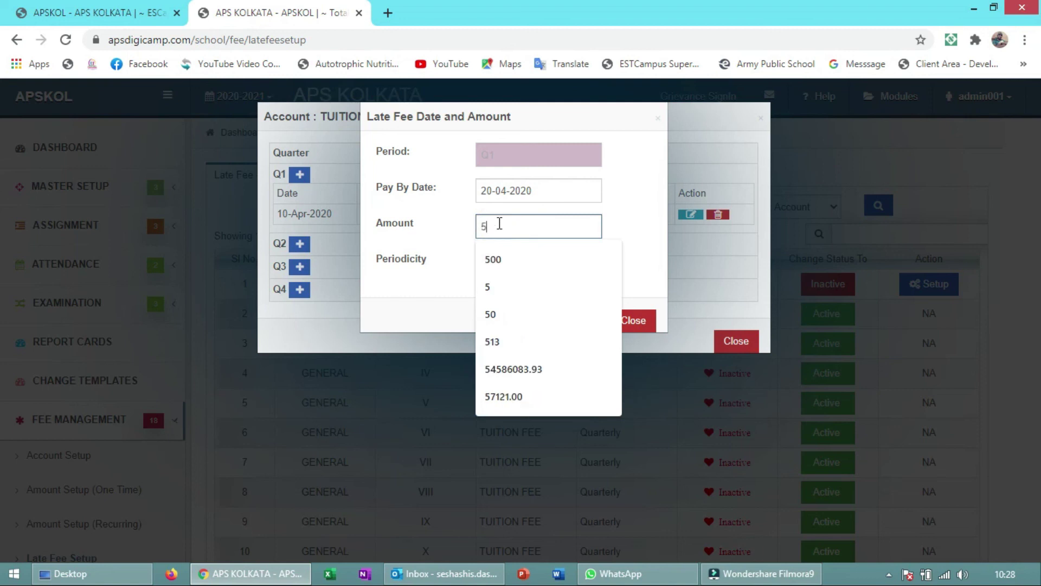
{"action": "type", "text": "0"}
{"action": "key", "text": "Tab"}
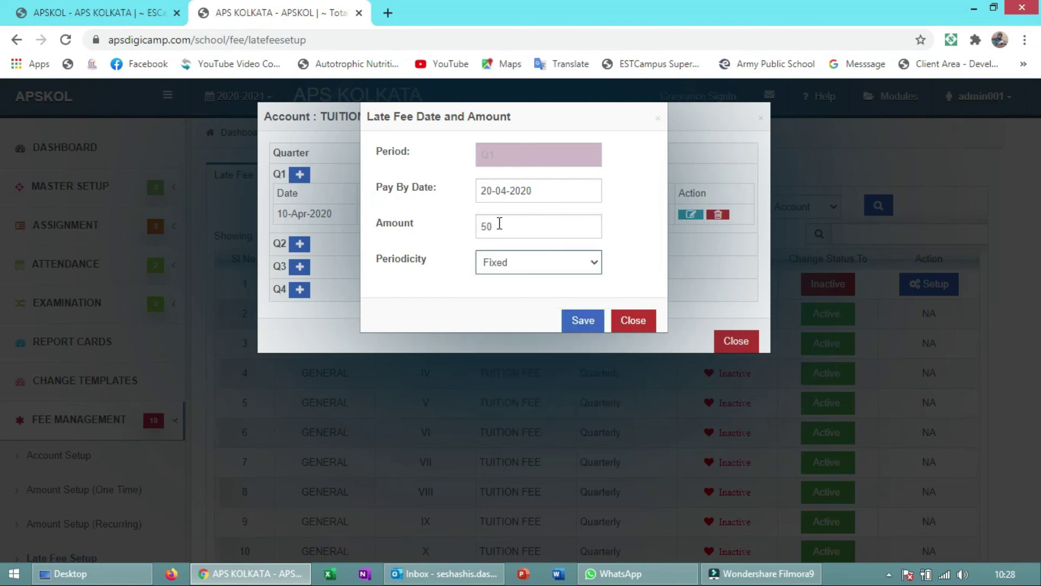
{"action": "left_click", "coordinate": [499, 224]}
{"action": "left_click_drag", "start_coordinate": [495, 225], "coordinate": [478, 226]}
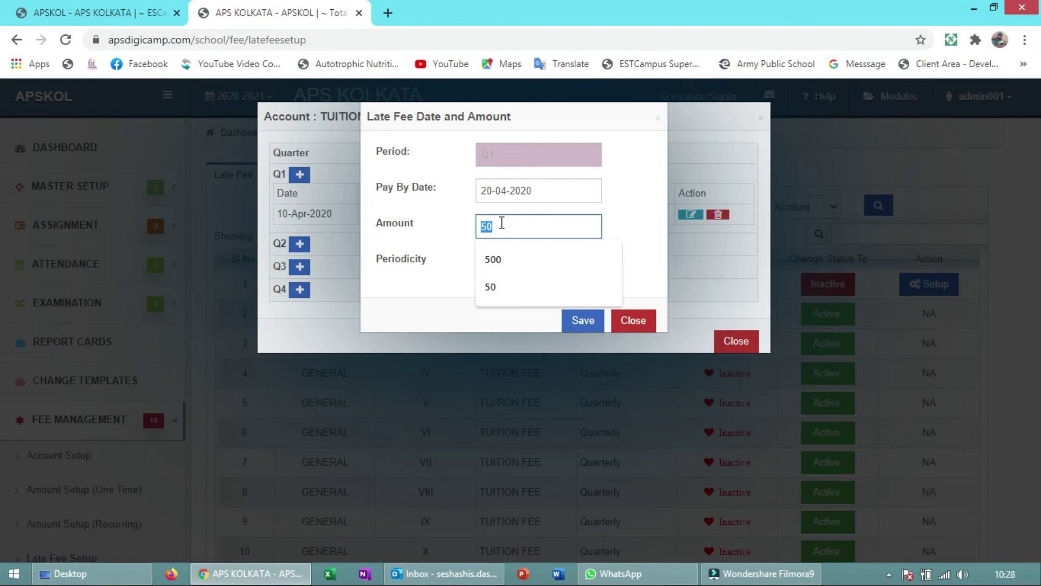
{"action": "key", "text": "Return"}
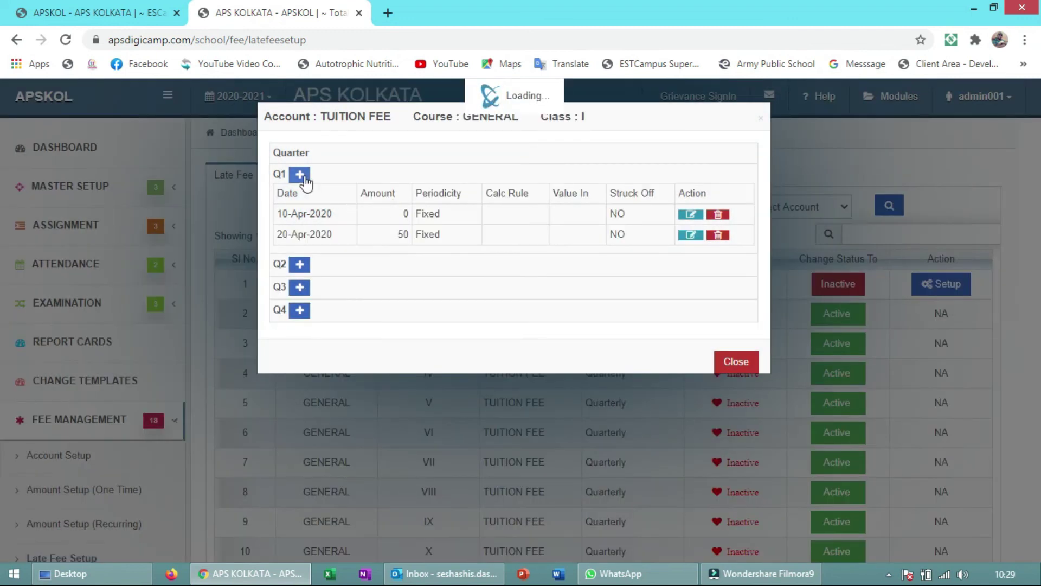
{"action": "left_click", "coordinate": [300, 175]}
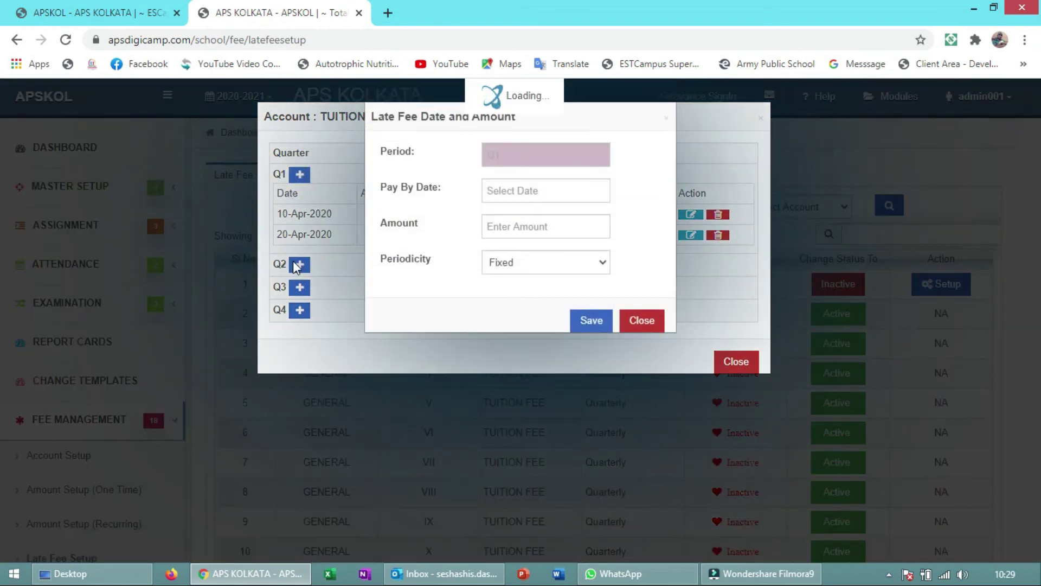
{"action": "left_click", "coordinate": [500, 187]}
{"action": "type", "text": "31"}
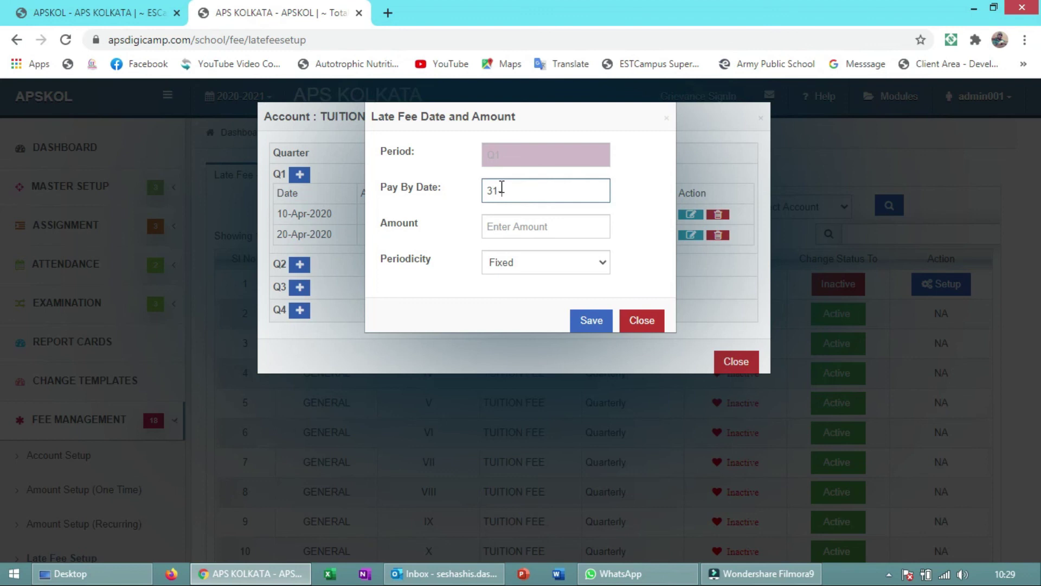
{"action": "key", "text": "Tab"}
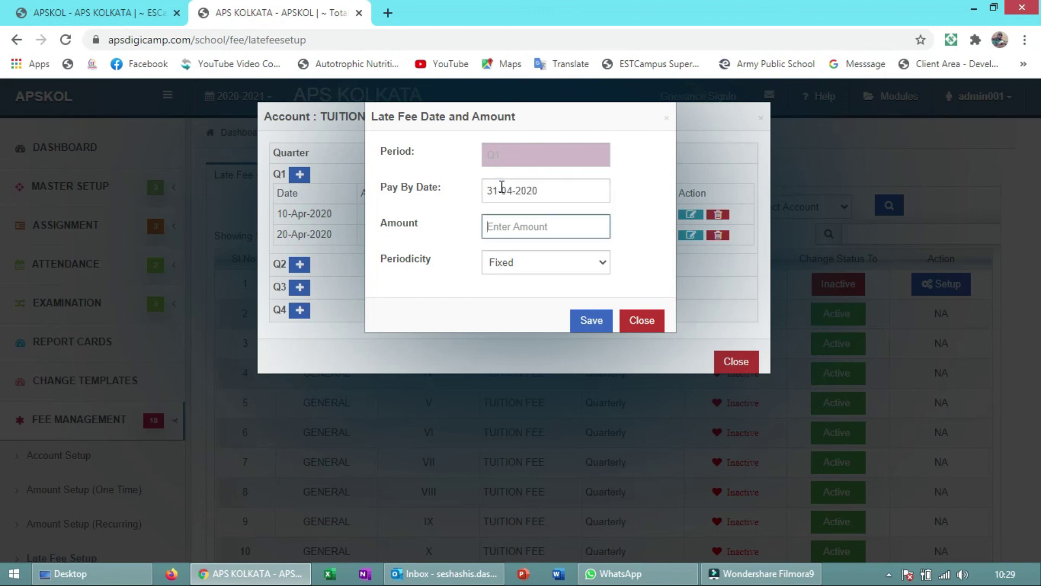
{"action": "type", "text": "100"}
{"action": "left_click", "coordinate": [634, 324]}
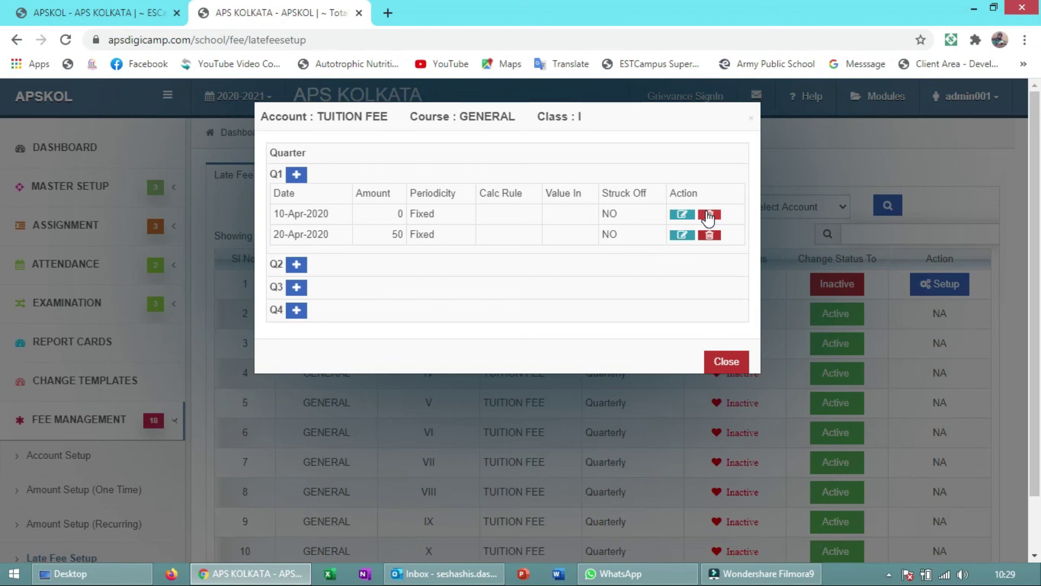
Delete the Q1 late fee entries dated 10-Apr-2020 and 20-Apr-2020 from the class I TUITION FEE setup, then close it
{"action": "left_click", "coordinate": [708, 216]}
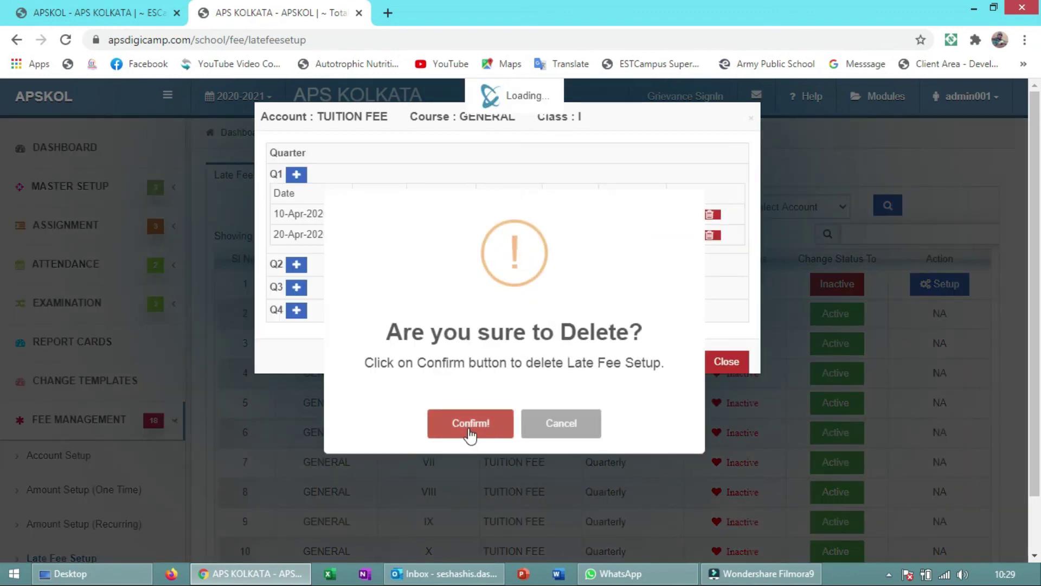
{"action": "left_click", "coordinate": [467, 431]}
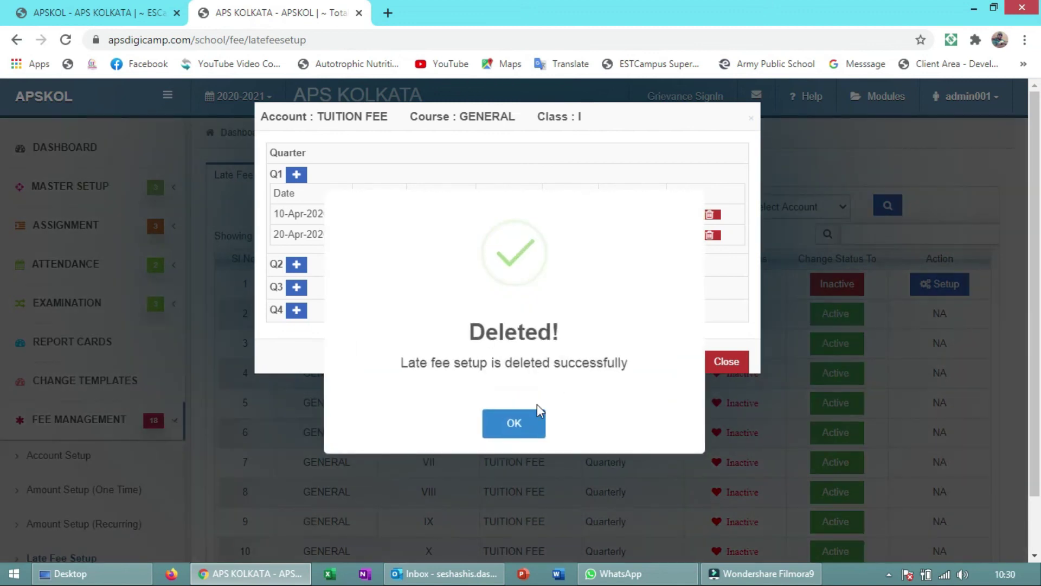
{"action": "left_click", "coordinate": [514, 434]}
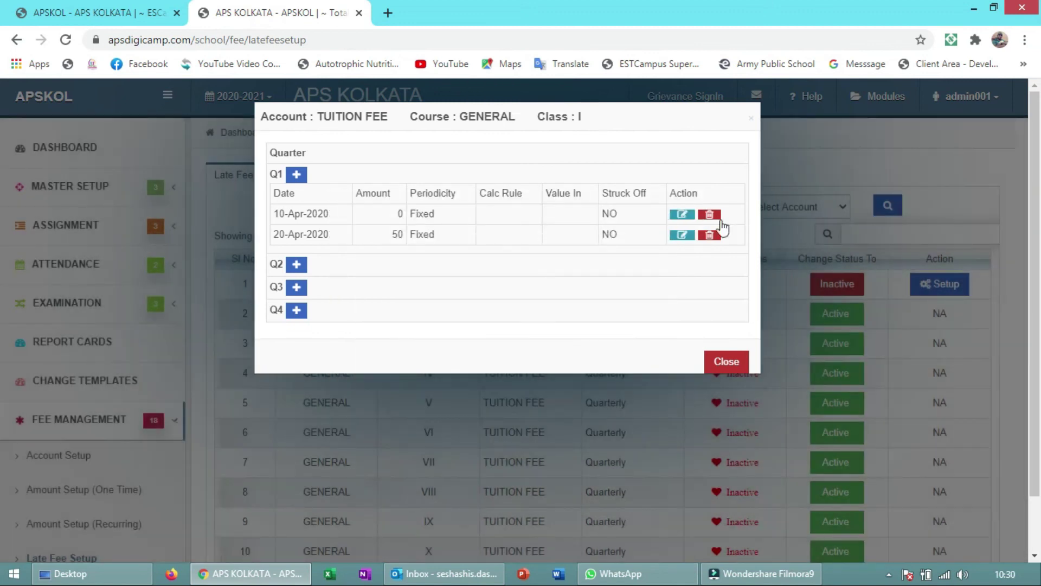
{"action": "left_click", "coordinate": [709, 236]}
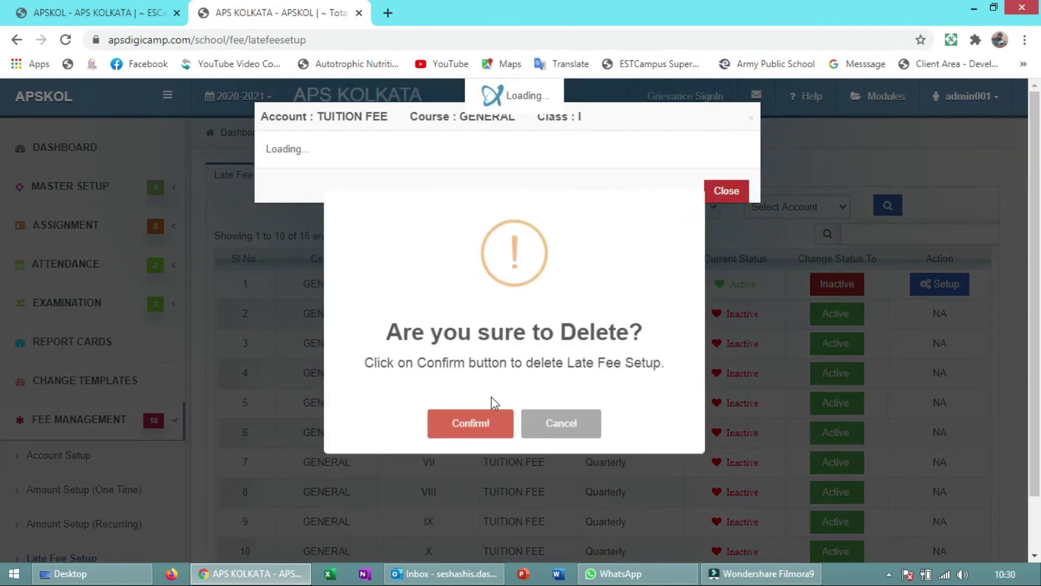
{"action": "left_click", "coordinate": [477, 424]}
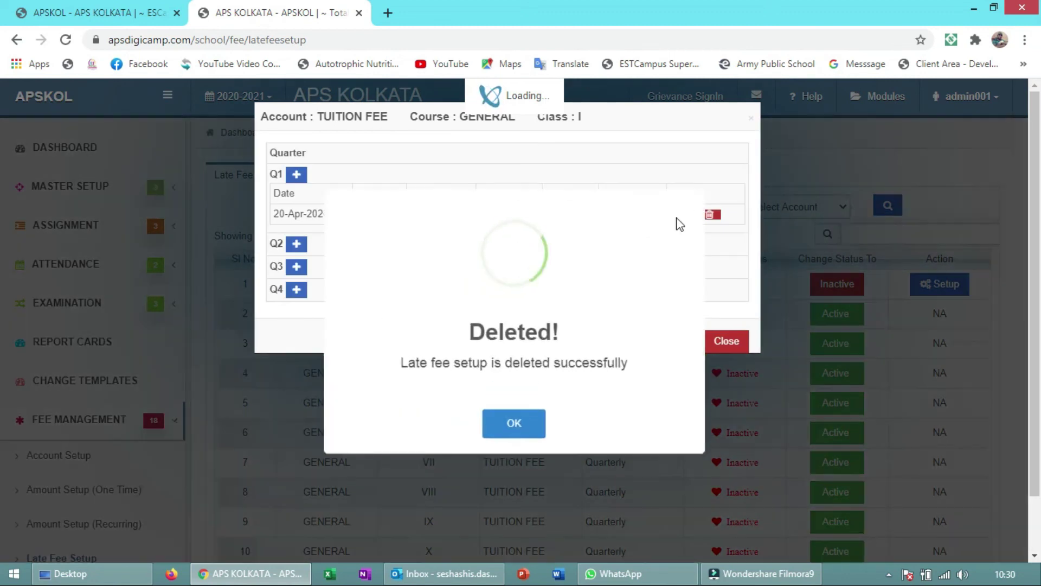
{"action": "left_click", "coordinate": [505, 428]}
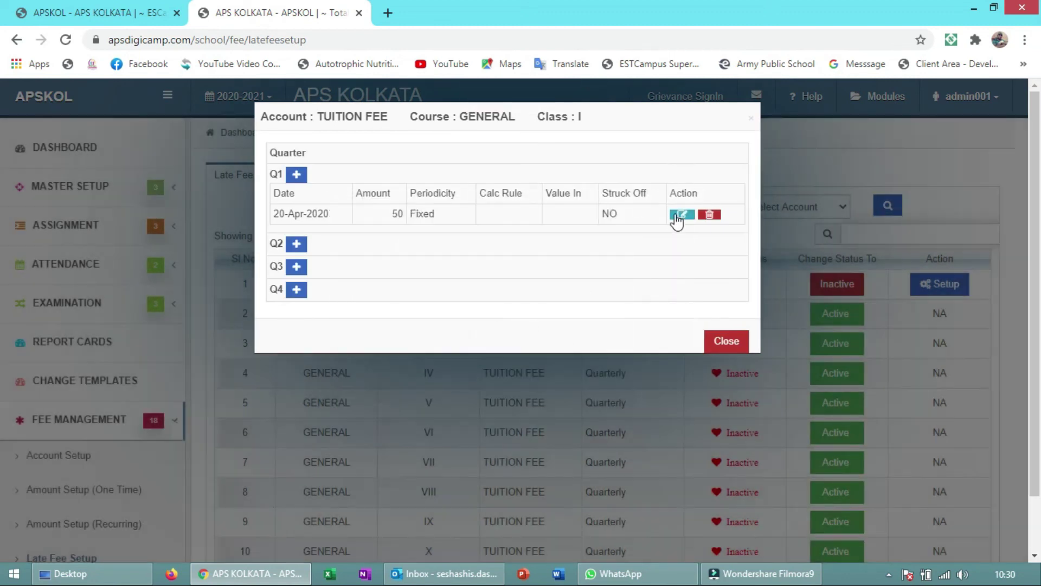
{"action": "left_click", "coordinate": [721, 341]}
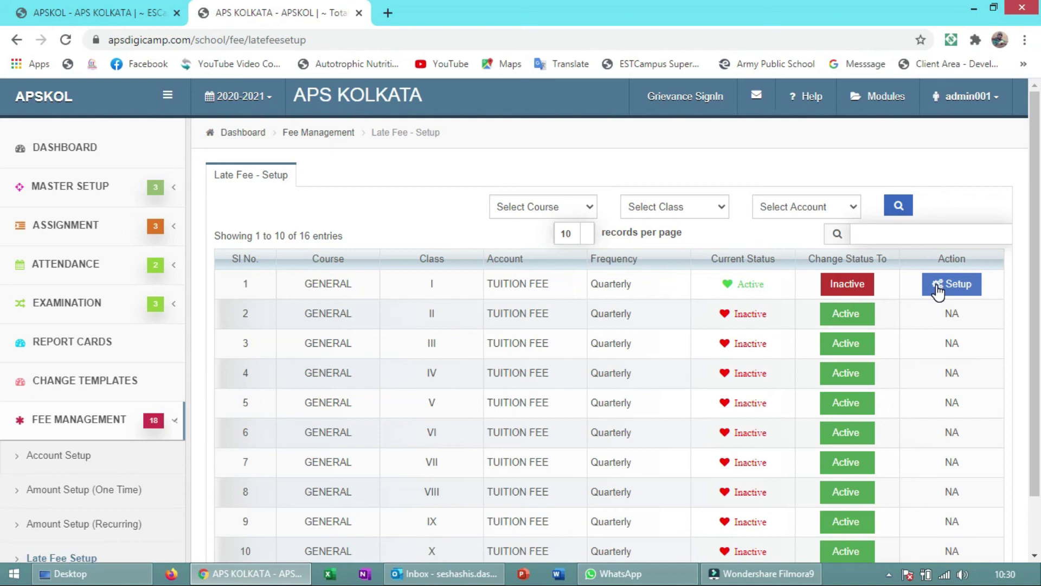
Make the late fee setup for the TUITION FEE account of GENERAL class I inactive and confirm the change
{"action": "left_click", "coordinate": [849, 287]}
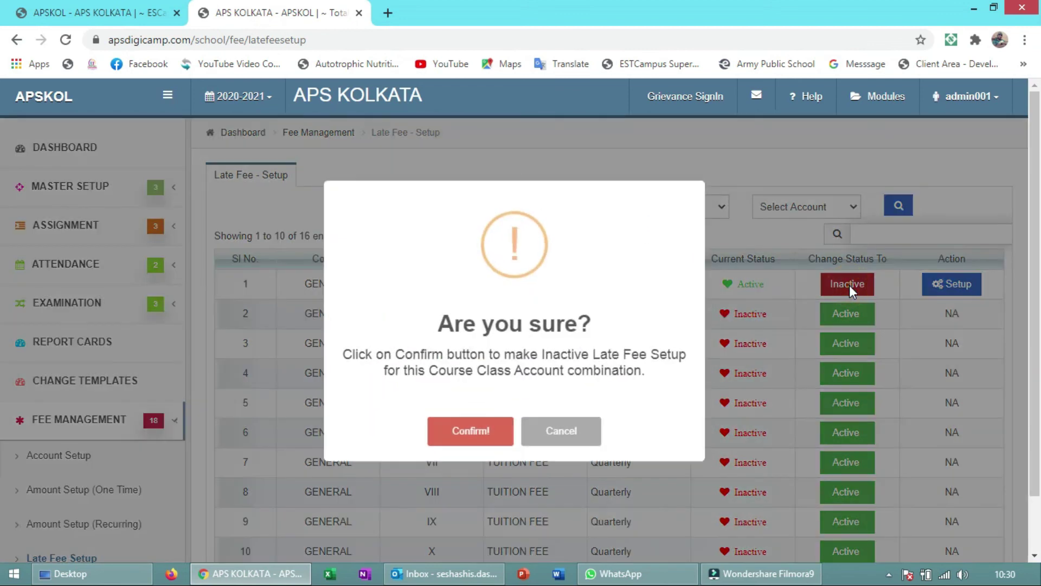
{"action": "left_click", "coordinate": [491, 430]}
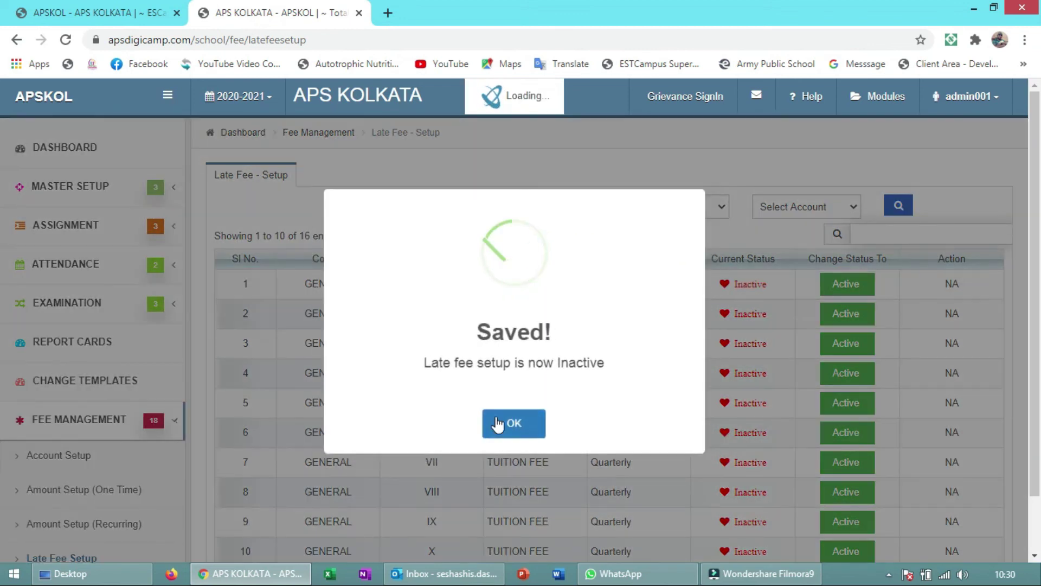
{"action": "left_click", "coordinate": [518, 422]}
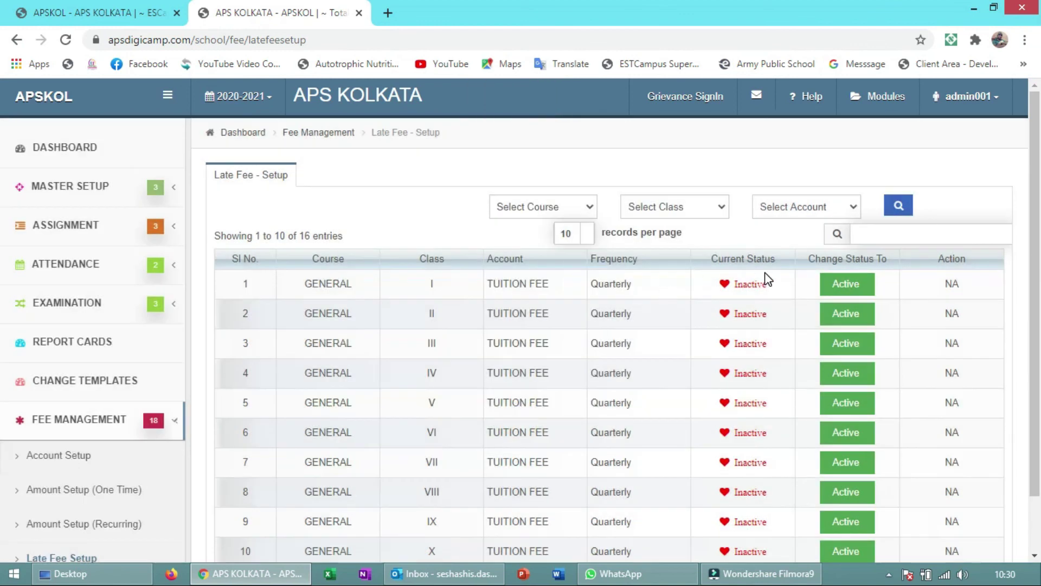